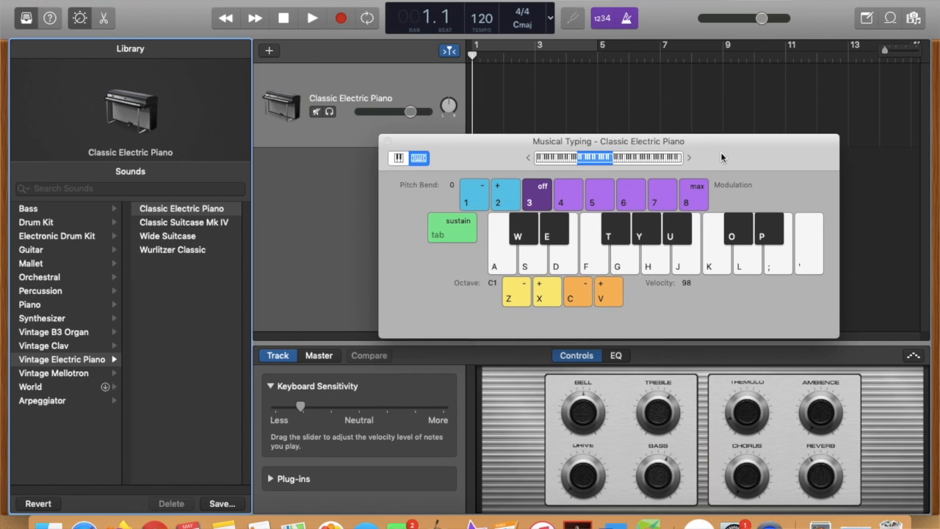
- Load the Indie Disco kit from the Electronic Drum Kit sounds onto the track
{"action": "left_click", "coordinate": [36, 223]}
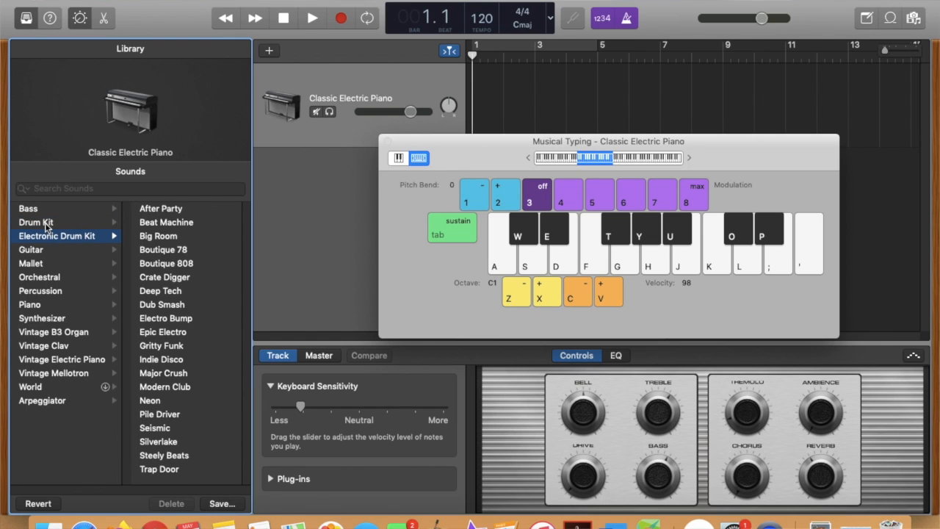
{"action": "left_click", "coordinate": [45, 224]}
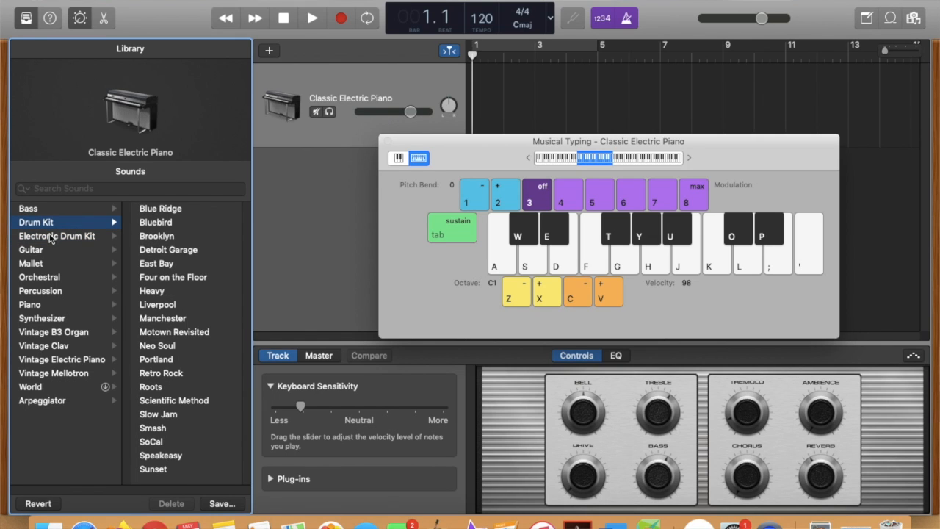
{"action": "left_click", "coordinate": [51, 237]}
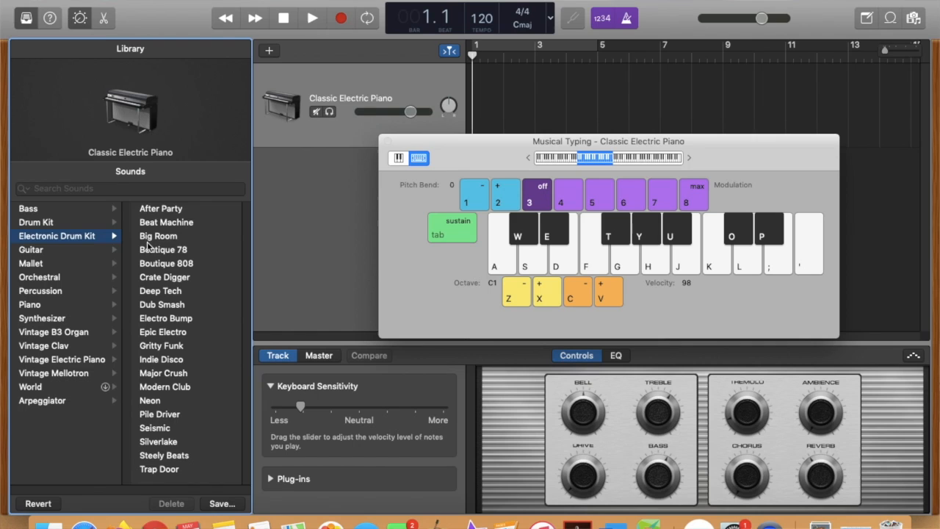
{"action": "left_click", "coordinate": [166, 363]}
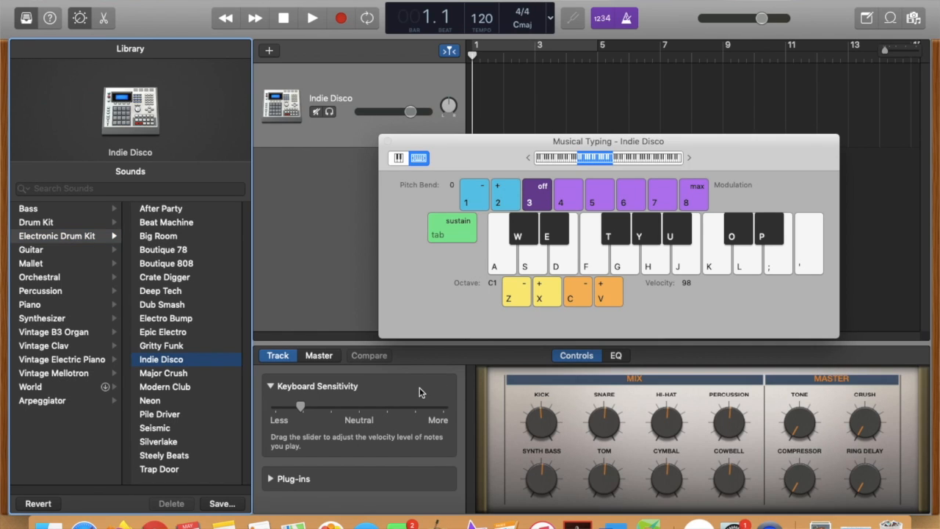
- Audition the Indie Disco kit's sounds across the Musical Typing notes from A to the apostrophe
{"action": "key", "text": "a"}
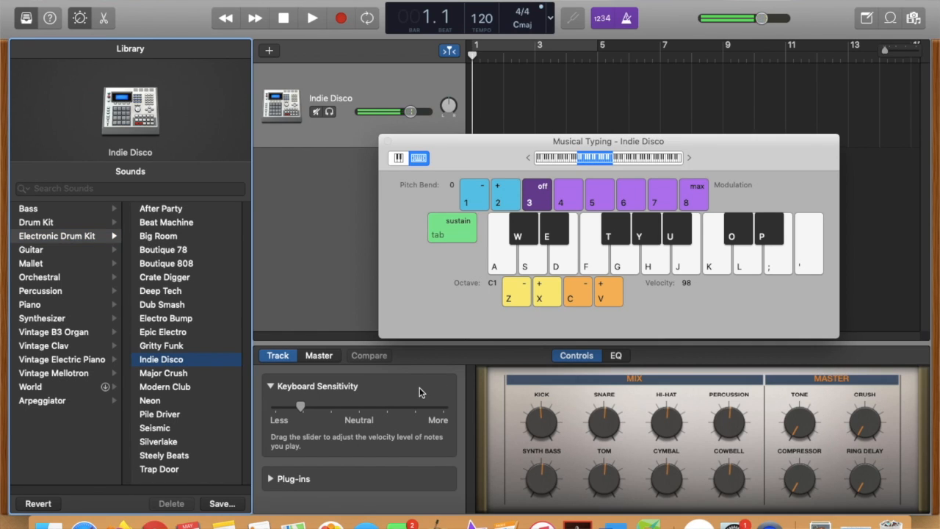
{"action": "key", "text": "d"}
{"action": "key", "text": "t"}
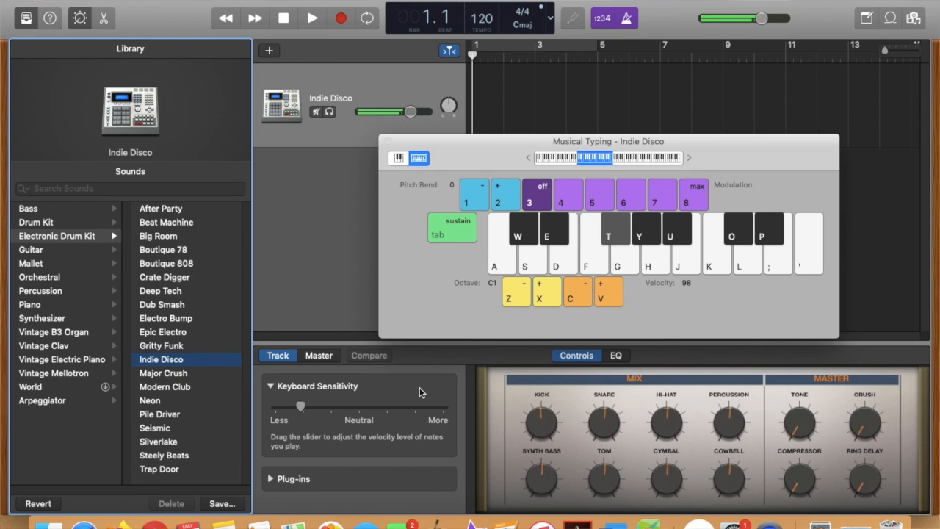
{"action": "key", "text": "g"}
{"action": "key", "text": "y"}
{"action": "key", "text": "u"}
{"action": "key", "text": "k"}
{"action": "key", "text": "k"}
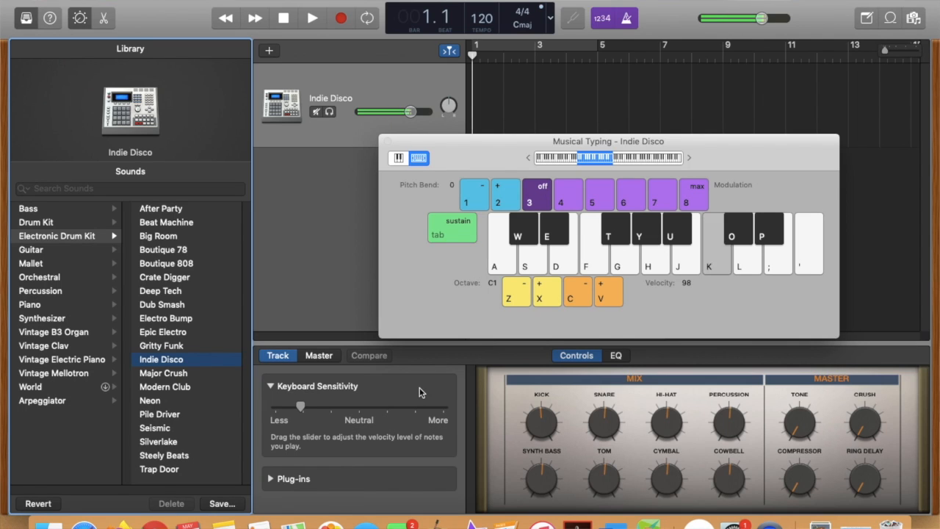
{"action": "key", "text": "o"}
{"action": "key", "text": "l"}
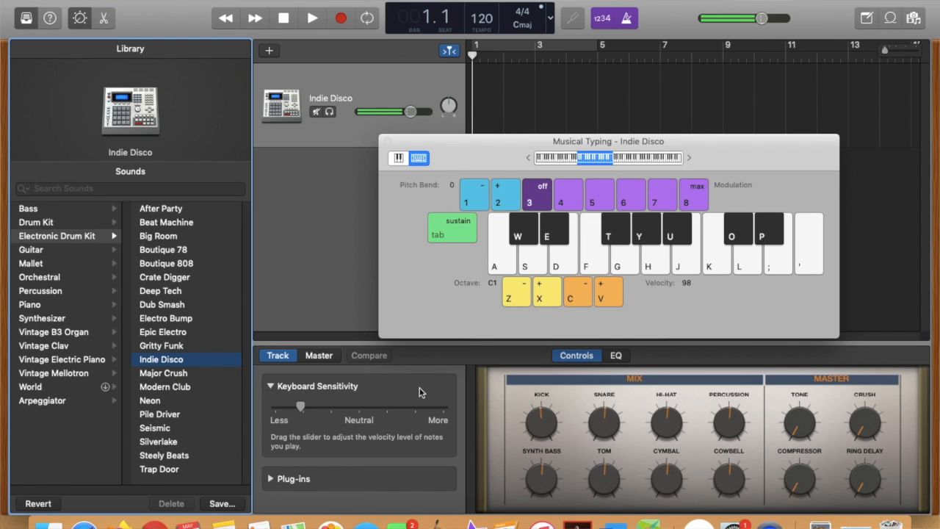
{"action": "key", "text": "p"}
{"action": "key", "text": "semicolon"}
{"action": "key", "text": "apostrophe"}
- Try out a short drum pattern with the Musical Typing notes T, Y and U
{"action": "key", "text": "y"}
{"action": "key", "text": "u"}
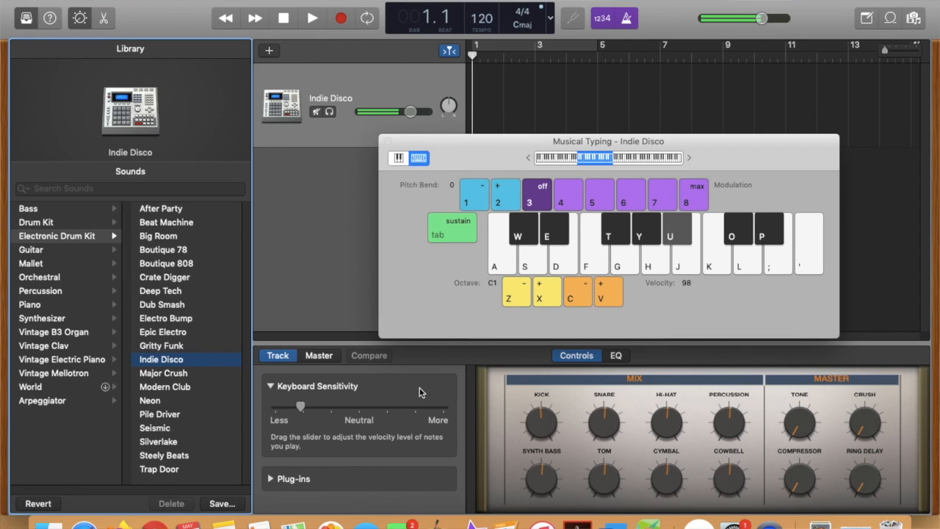
{"action": "key", "text": "t"}
{"action": "key", "text": "y"}
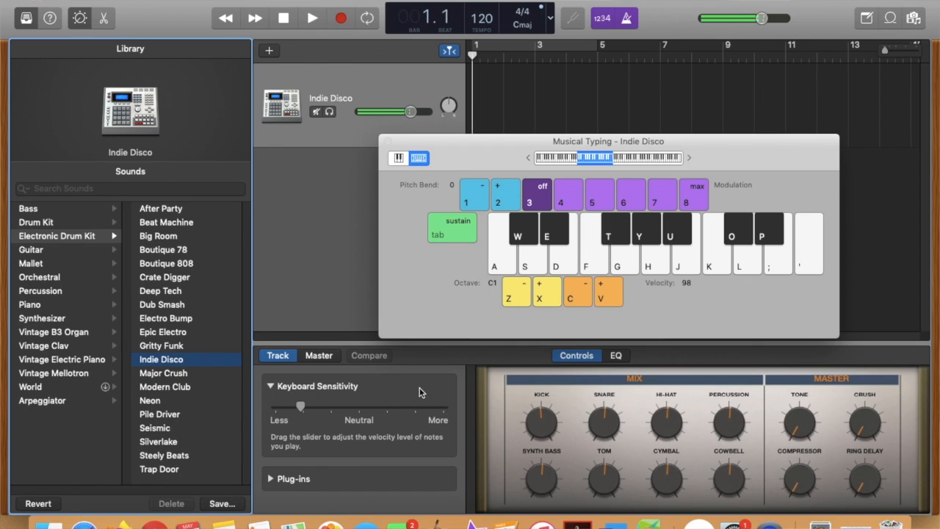
{"action": "key", "text": "y"}
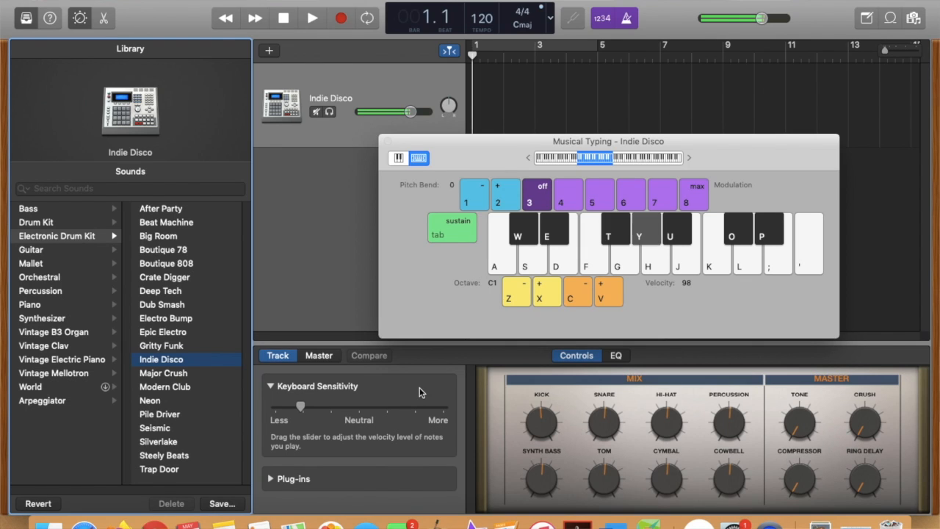
{"action": "key", "text": "t"}
{"action": "key", "text": "u"}
{"action": "key", "text": "t"}
{"action": "key", "text": "y"}
{"action": "key", "text": "t"}
{"action": "key", "text": "u"}
{"action": "key", "text": "t"}
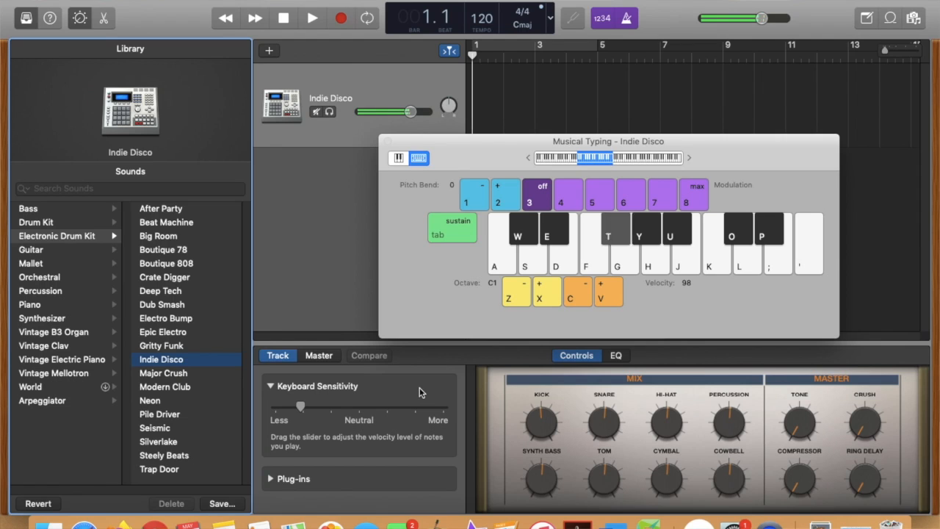
{"action": "key", "text": "y"}
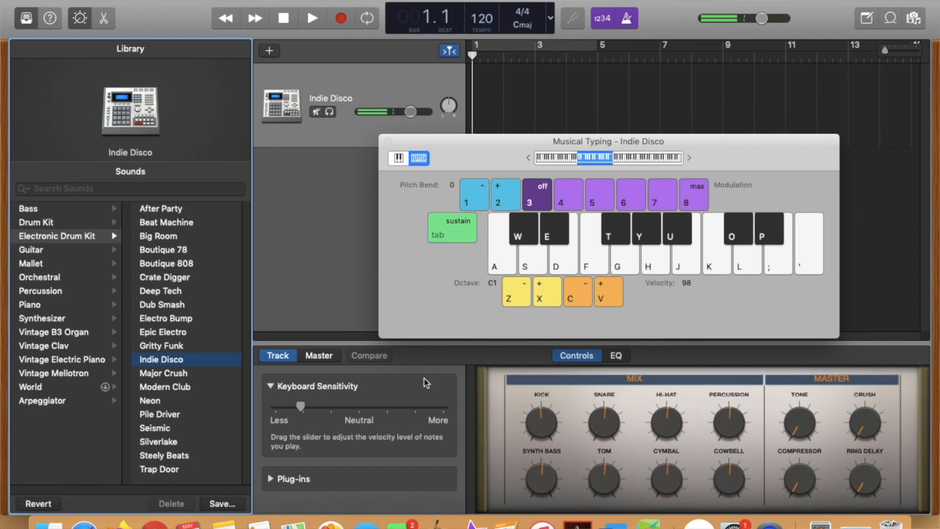
- Reposition the Musical Typing window, start playback with the metronome and set the project tempo to 105
{"action": "left_click_drag", "start_coordinate": [475, 154], "coordinate": [430, 186]}
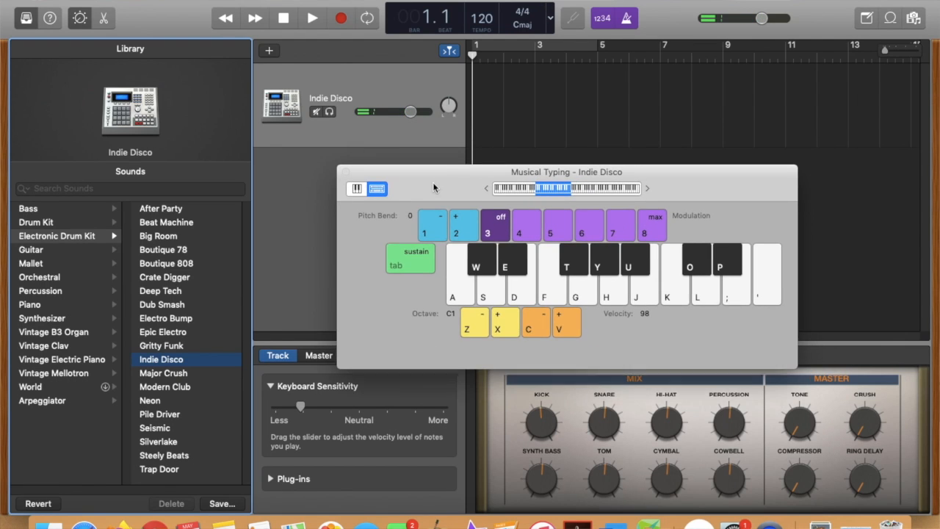
{"action": "left_click", "coordinate": [314, 22]}
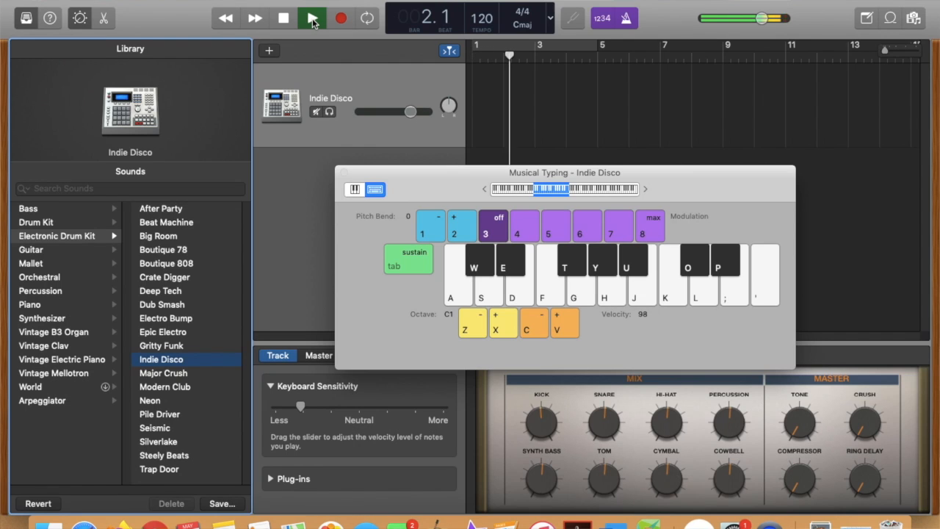
{"action": "key", "text": "t"}
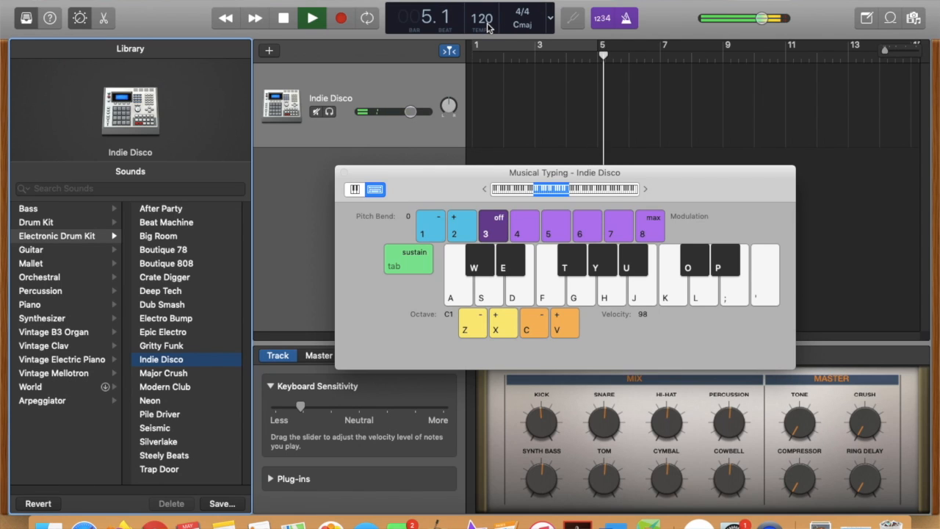
{"action": "left_click_drag", "start_coordinate": [487, 27], "coordinate": [485, 54]}
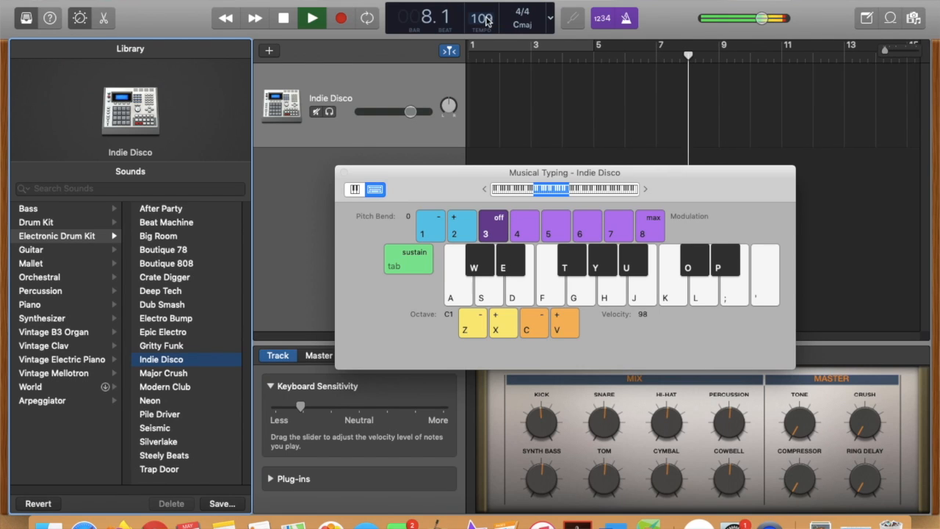
{"action": "left_click_drag", "start_coordinate": [485, 23], "coordinate": [477, 32]}
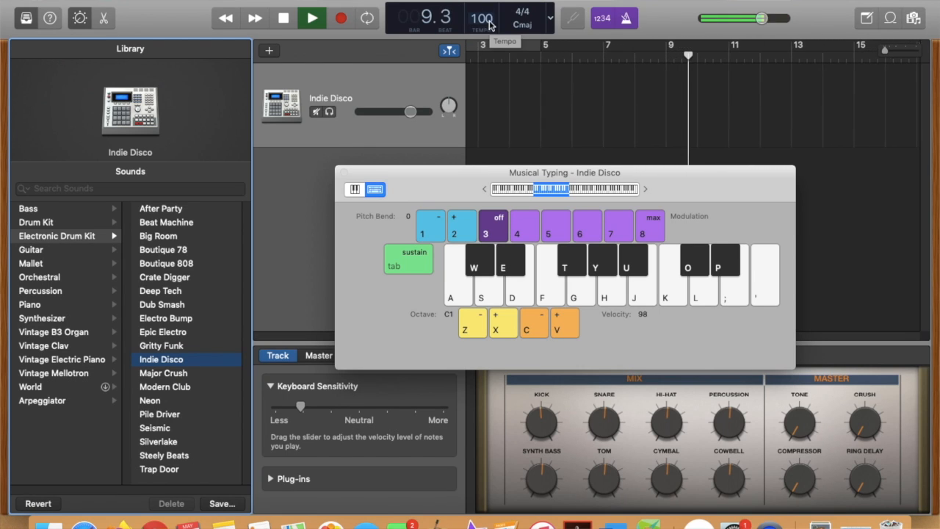
{"action": "left_click_drag", "start_coordinate": [487, 24], "coordinate": [491, 11]}
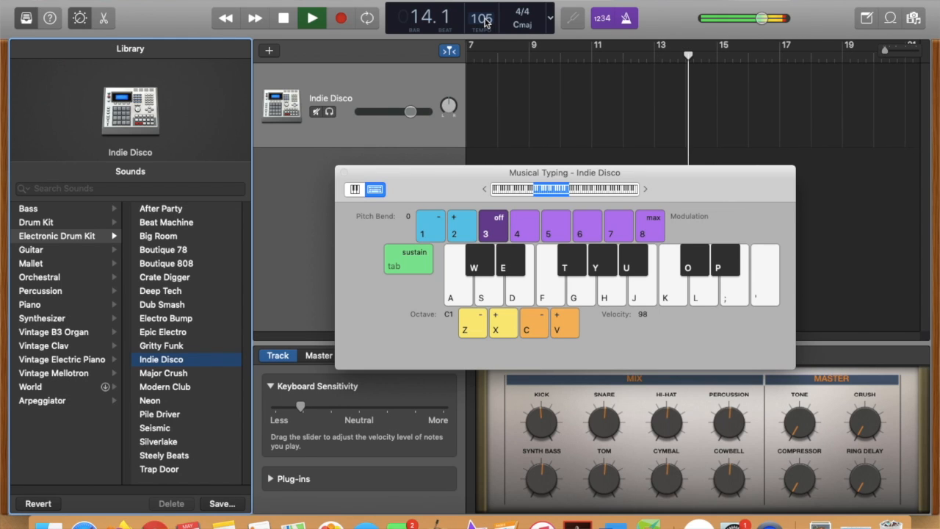
- Rehearse the repeating T-Y-T-U drum pattern against the metronome, stop playback and return the playhead to bar 1
{"action": "key", "text": "t"}
{"action": "key", "text": "y"}
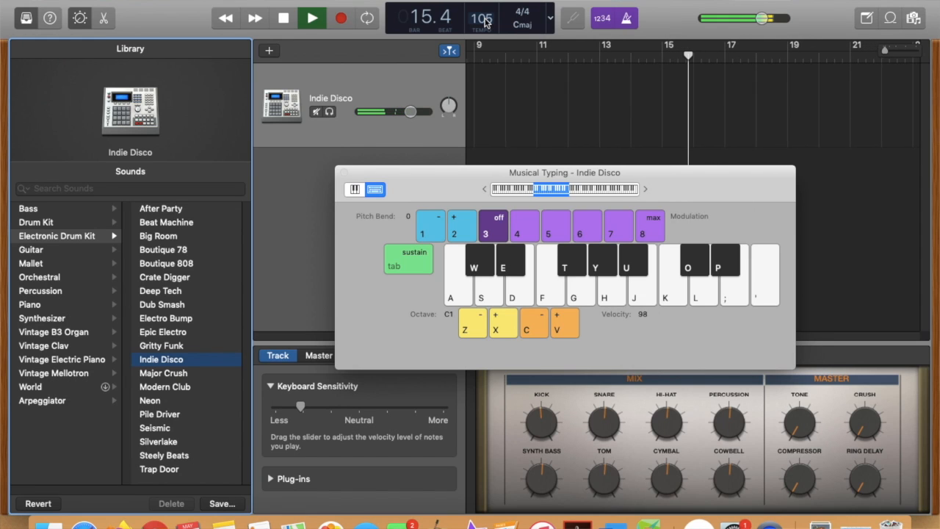
{"action": "key", "text": "t"}
{"action": "key", "text": "y"}
{"action": "key", "text": "t"}
{"action": "key", "text": "u"}
{"action": "key", "text": "t"}
{"action": "key", "text": "y"}
{"action": "key", "text": "t"}
{"action": "key", "text": "u"}
{"action": "key", "text": "t"}
{"action": "key", "text": "y"}
{"action": "key", "text": "t"}
{"action": "key", "text": "u"}
{"action": "key", "text": "t"}
{"action": "key", "text": "t"}
{"action": "key", "text": "y"}
{"action": "key", "text": "t"}
{"action": "key", "text": "u"}
{"action": "key", "text": "t"}
{"action": "key", "text": "y"}
{"action": "key", "text": "t"}
{"action": "key", "text": "u"}
{"action": "key", "text": "y"}
{"action": "key", "text": "t"}
{"action": "key", "text": "u"}
{"action": "key", "text": "t"}
{"action": "key", "text": "y"}
{"action": "key", "text": "t"}
{"action": "key", "text": "u"}
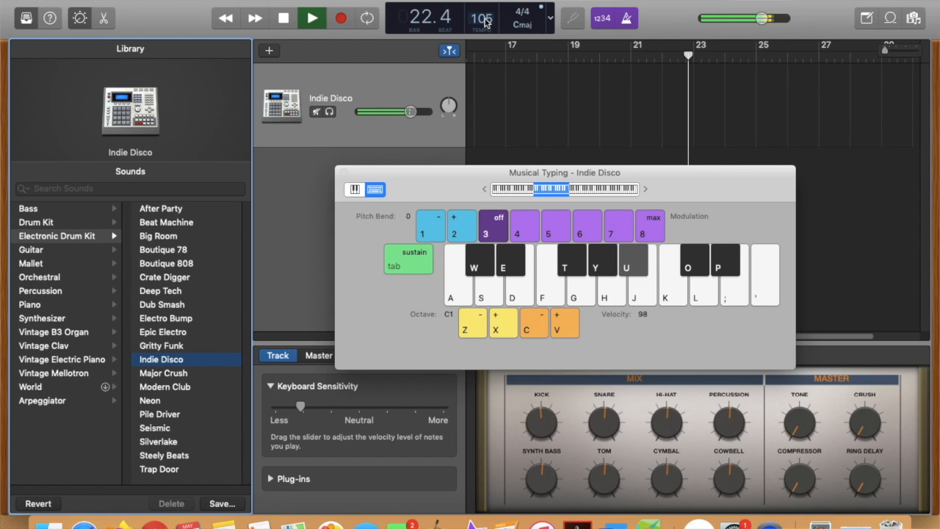
{"action": "key", "text": "t"}
{"action": "key", "text": "y"}
{"action": "key", "text": "t"}
{"action": "key", "text": "t"}
{"action": "key", "text": "u"}
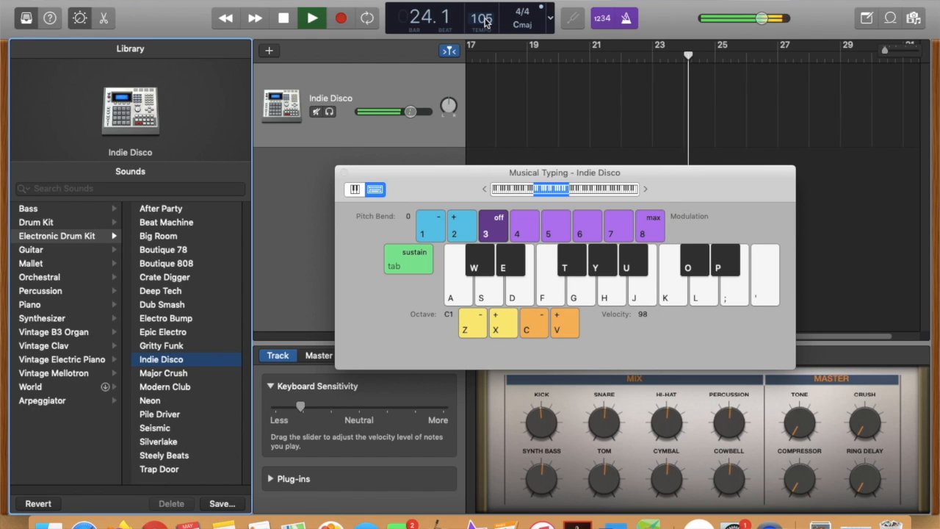
{"action": "left_click", "coordinate": [284, 18]}
{"action": "left_click", "coordinate": [284, 18]}
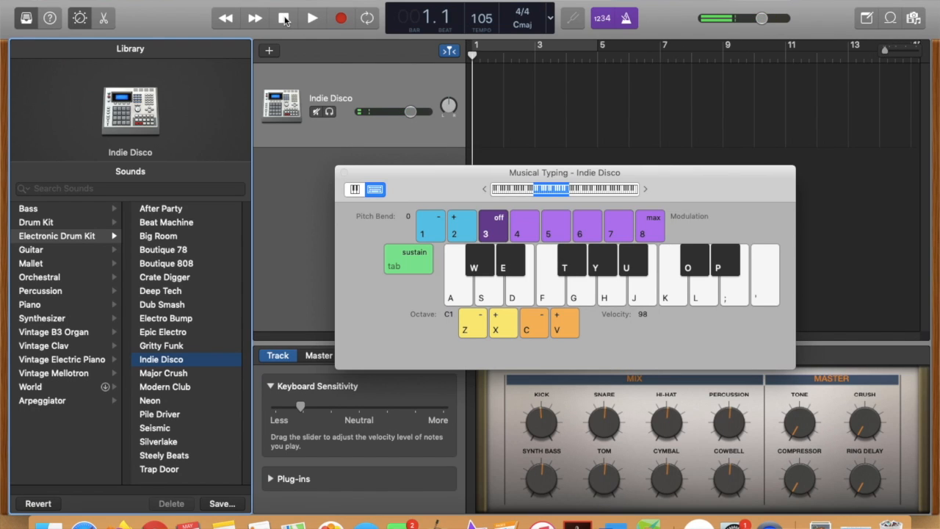
{"action": "left_click", "coordinate": [581, 49]}
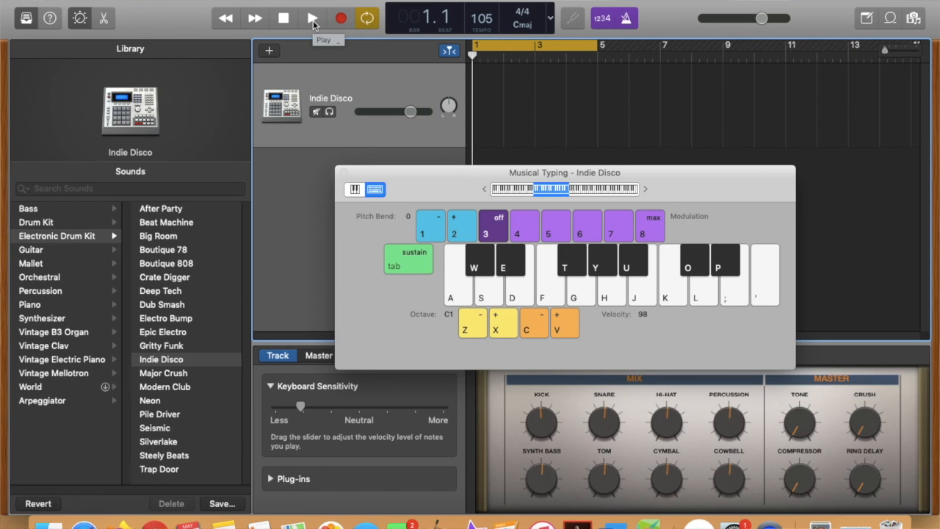
{"action": "left_click", "coordinate": [373, 26]}
{"action": "left_click", "coordinate": [373, 26]}
{"action": "left_click", "coordinate": [373, 27]}
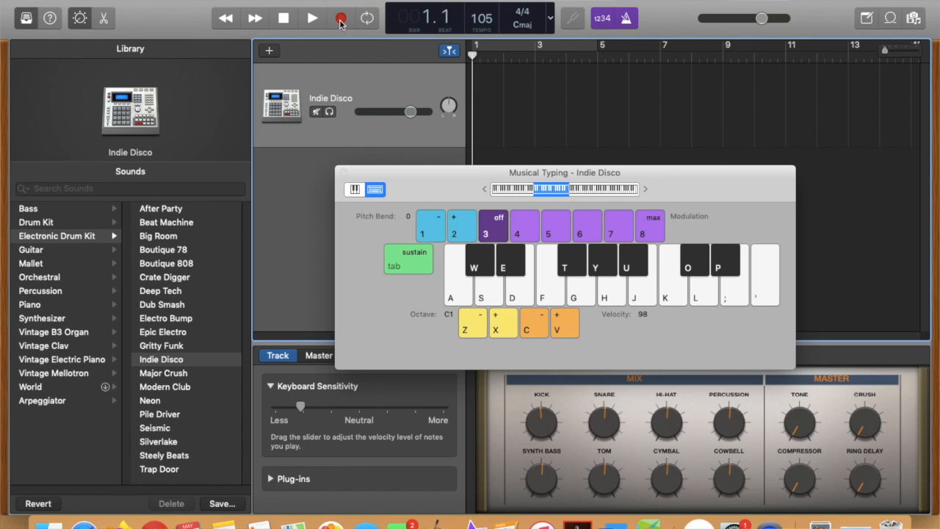
- Record the repeating T-Y-T-U drum pattern on the Indie Disco track from bar 1 to about bar 8
{"action": "left_click", "coordinate": [342, 19]}
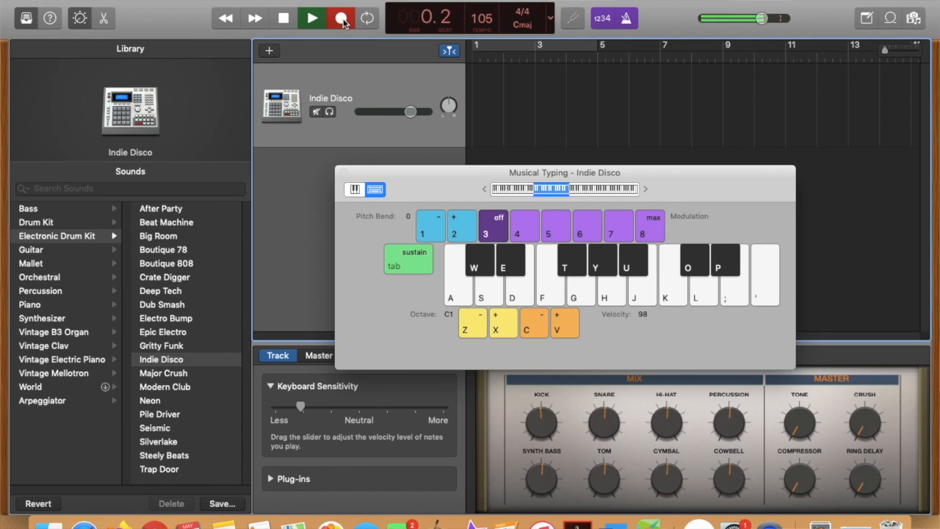
{"action": "key", "text": "t"}
{"action": "key", "text": "y"}
{"action": "key", "text": "t"}
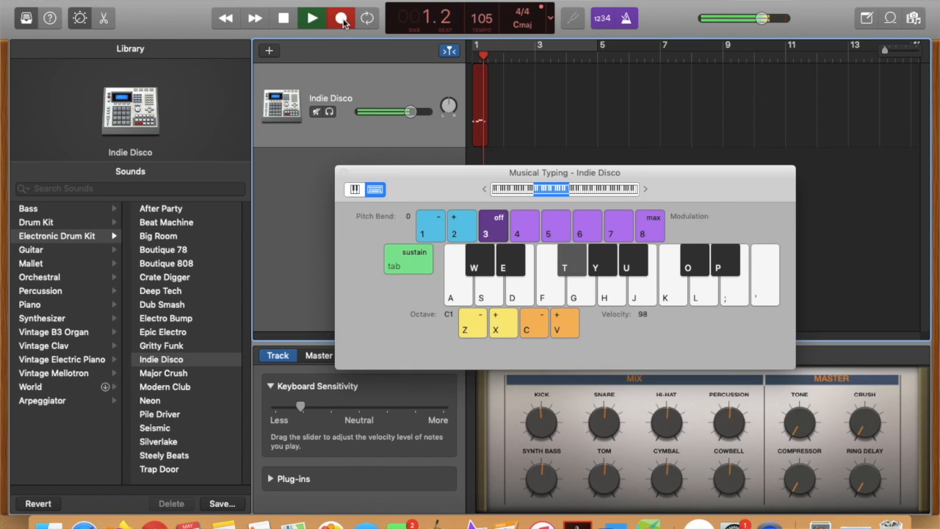
{"action": "key", "text": "t"}
{"action": "key", "text": "u"}
{"action": "key", "text": "t"}
{"action": "key", "text": "t"}
{"action": "key", "text": "y"}
{"action": "key", "text": "t"}
{"action": "key", "text": "u"}
{"action": "key", "text": "t"}
{"action": "key", "text": "t"}
{"action": "key", "text": "y"}
{"action": "key", "text": "t"}
{"action": "key", "text": "u"}
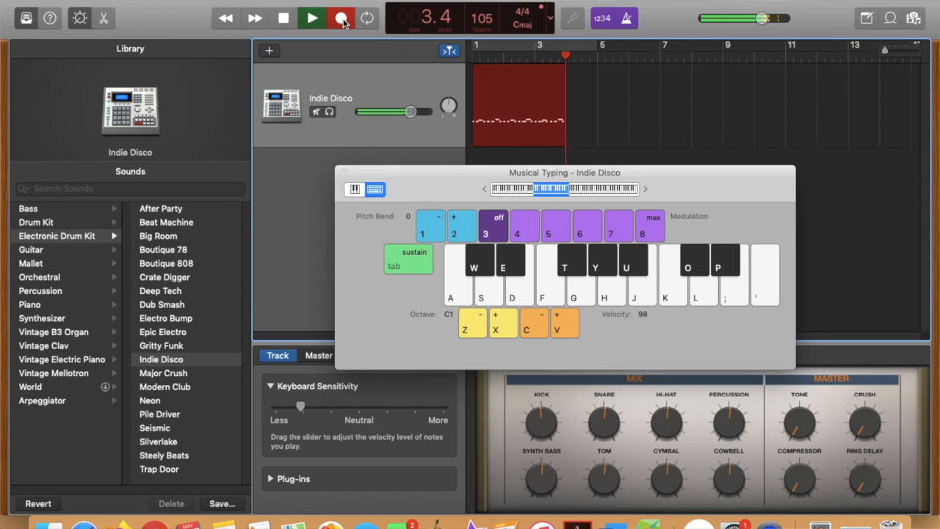
{"action": "key", "text": "y"}
{"action": "key", "text": "t"}
{"action": "key", "text": "u"}
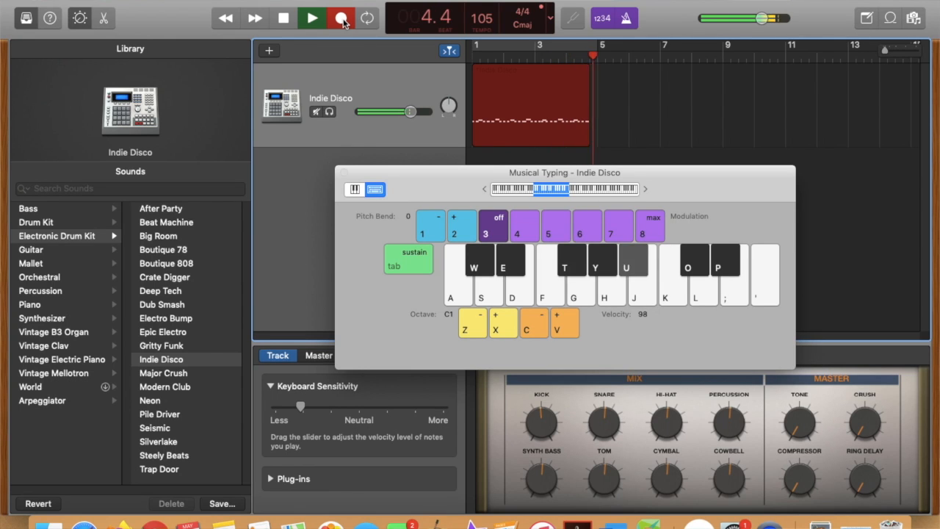
{"action": "key", "text": "y"}
{"action": "key", "text": "t"}
{"action": "key", "text": "u"}
{"action": "key", "text": "y"}
{"action": "key", "text": "t"}
{"action": "key", "text": "u"}
{"action": "key", "text": "t"}
{"action": "key", "text": "y"}
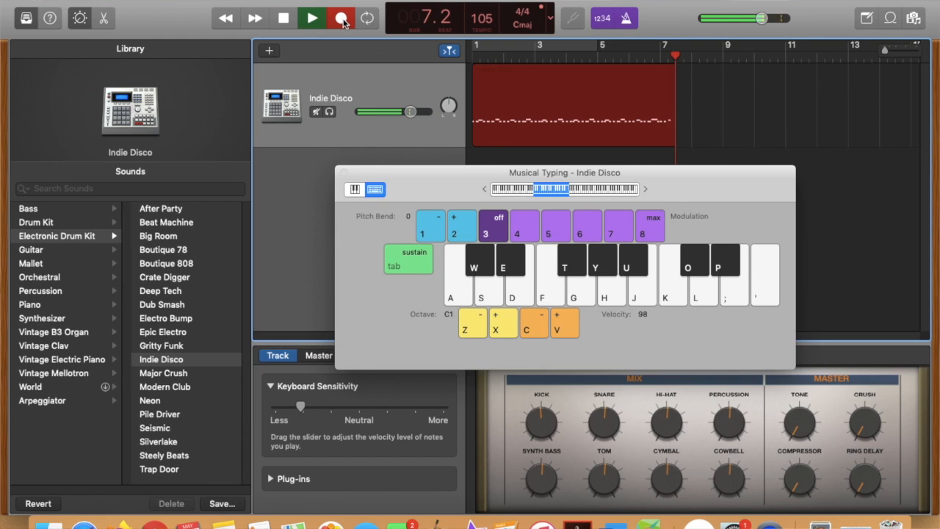
{"action": "key", "text": "space"}
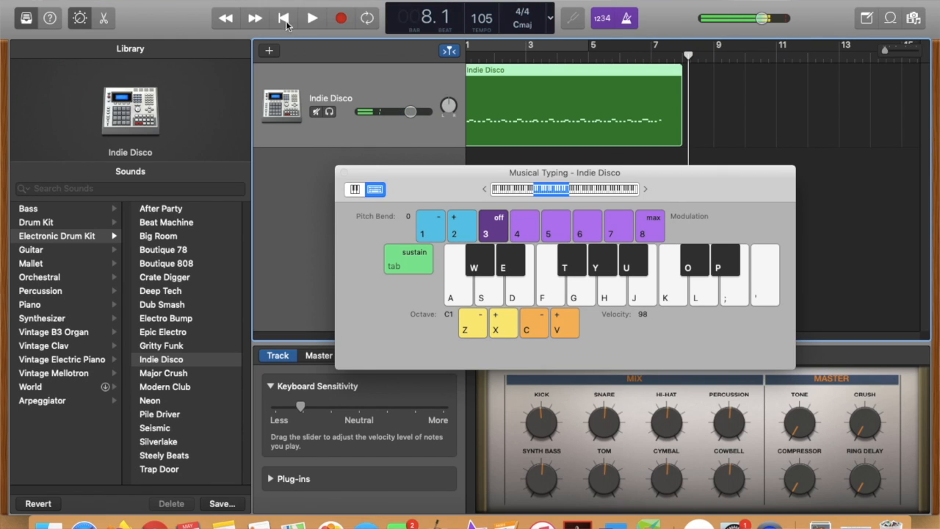
- Play back the recorded Indie Disco region from bar 5, stop, and move the playhead to bar 4
{"action": "left_click_drag", "start_coordinate": [687, 57], "coordinate": [587, 58]}
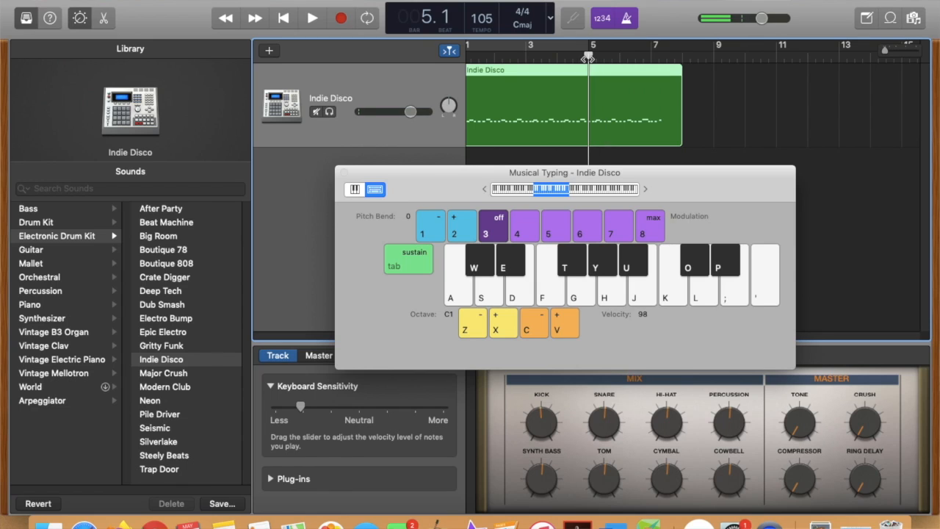
{"action": "left_click", "coordinate": [311, 18]}
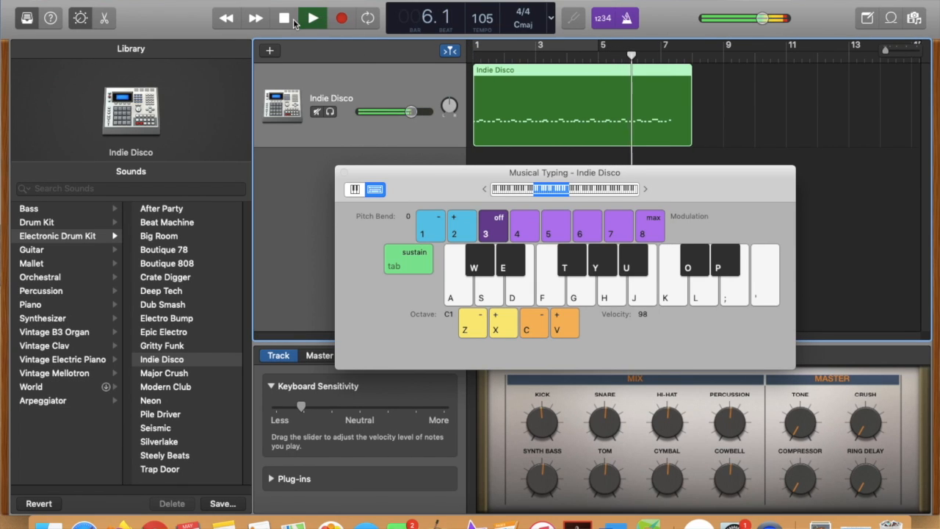
{"action": "left_click", "coordinate": [285, 19]}
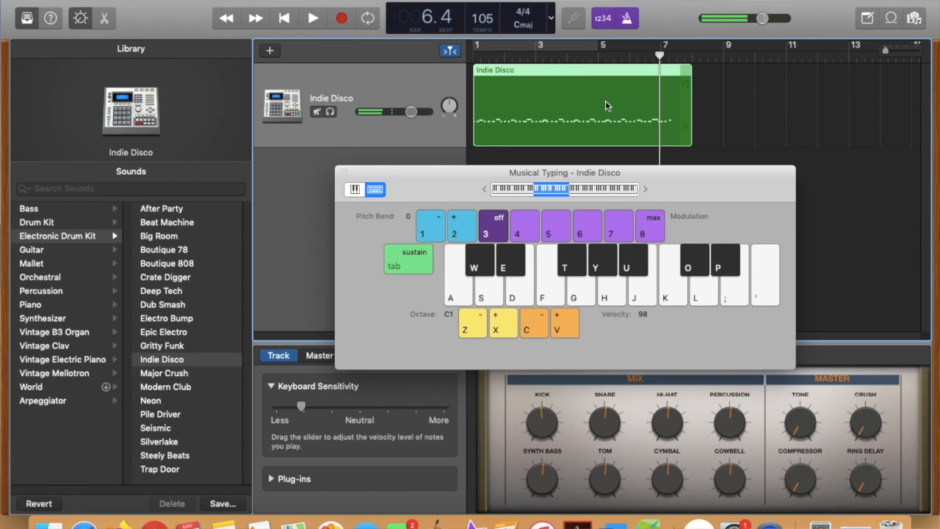
{"action": "left_click", "coordinate": [566, 56]}
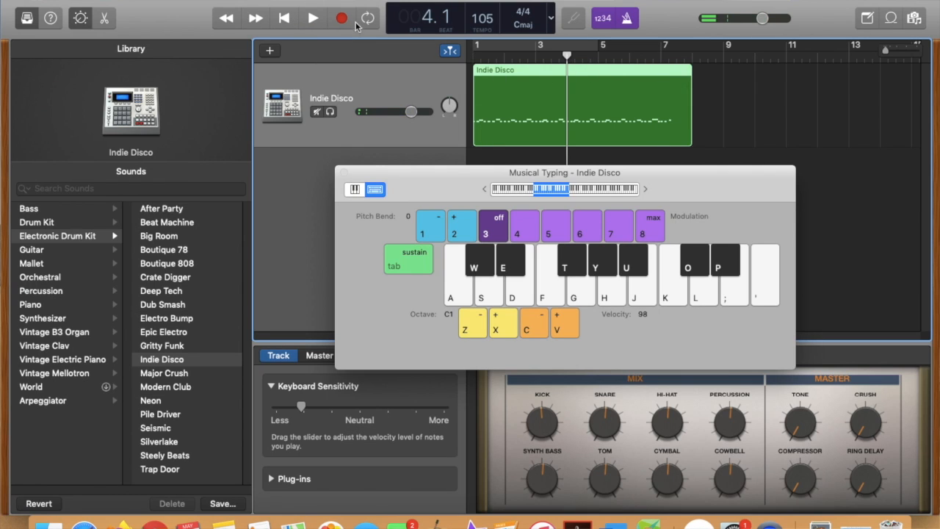
- Audition the Indie Disco region from bar 4 to bar 6 and split it at bars 4 and 6
{"action": "left_click", "coordinate": [313, 21]}
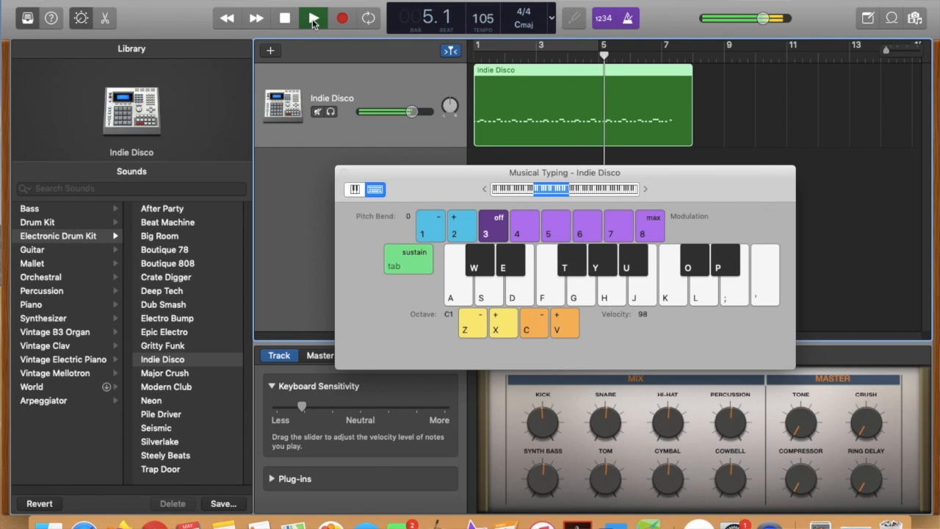
{"action": "left_click", "coordinate": [313, 21]}
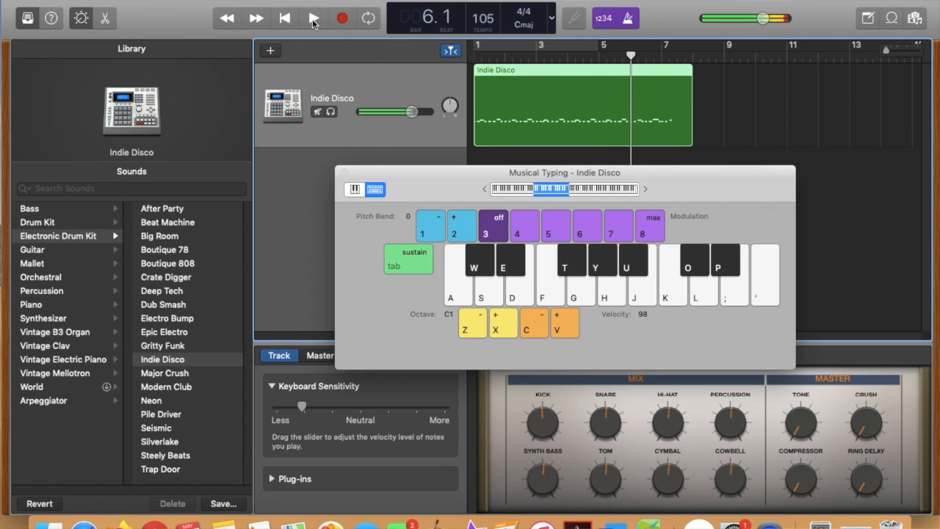
{"action": "left_click", "coordinate": [570, 56]}
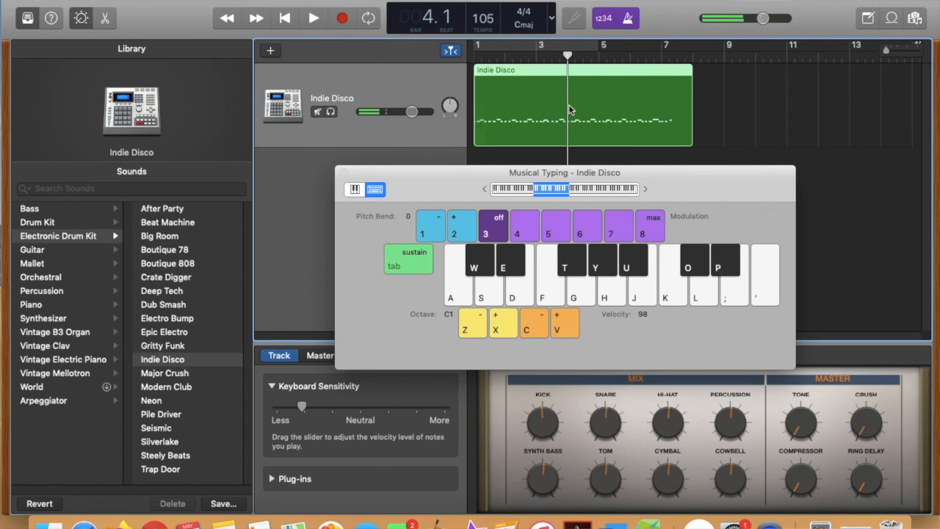
{"action": "right_click", "coordinate": [568, 105]}
{"action": "left_click", "coordinate": [590, 171]}
{"action": "left_click", "coordinate": [630, 57]}
{"action": "right_click", "coordinate": [630, 101]}
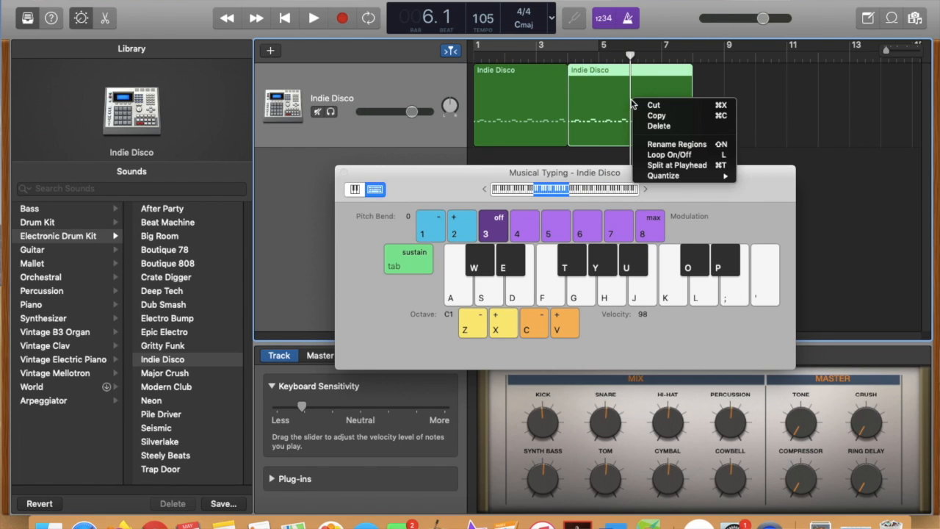
{"action": "left_click", "coordinate": [659, 167]}
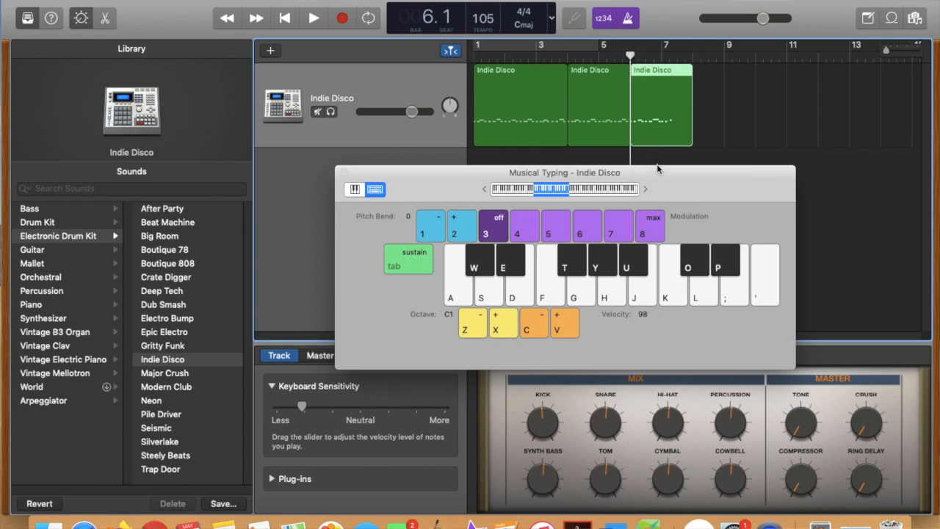
- Delete the pieces after bar 6 and before bar 4, and move the remaining two-bar region to bar 1
{"action": "key", "text": "Delete"}
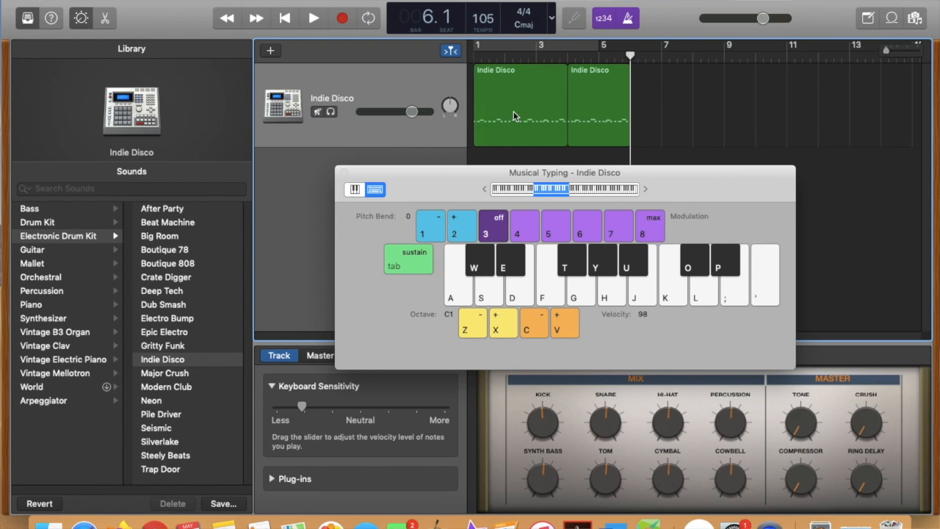
{"action": "left_click", "coordinate": [517, 109]}
{"action": "key", "text": "Delete"}
{"action": "left_click_drag", "start_coordinate": [605, 96], "coordinate": [507, 108]}
{"action": "left_click", "coordinate": [574, 109]}
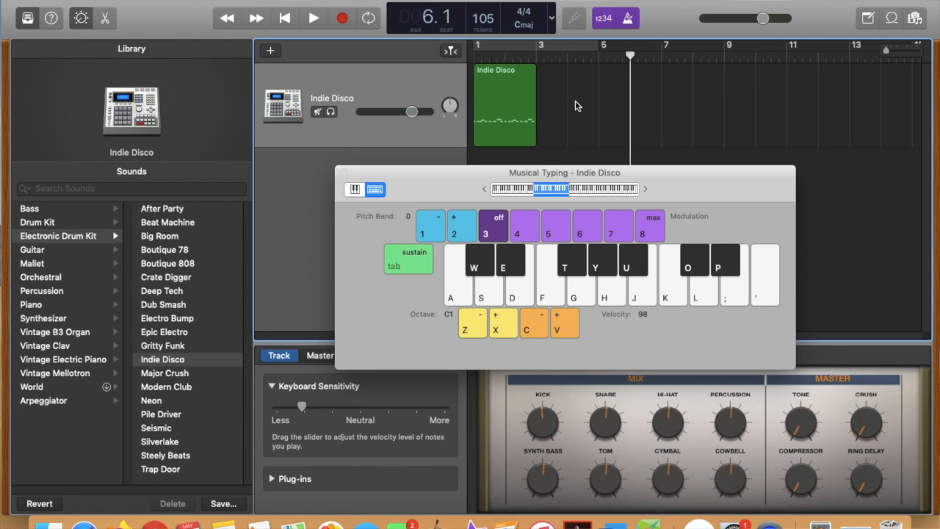
{"action": "key", "text": "Return"}
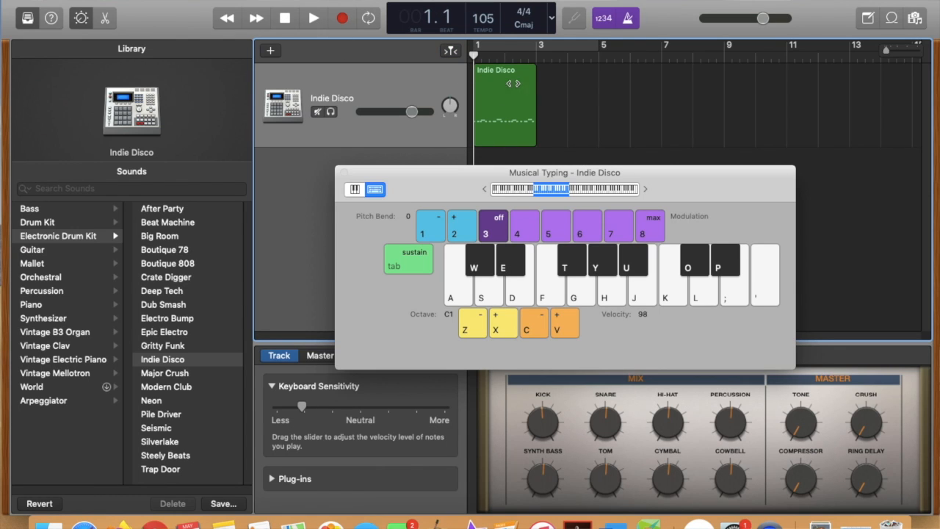
- Close the Musical Typing window and show the region's notes in an enlarged Piano Roll editor
{"action": "left_click_drag", "start_coordinate": [636, 174], "coordinate": [660, 155]}
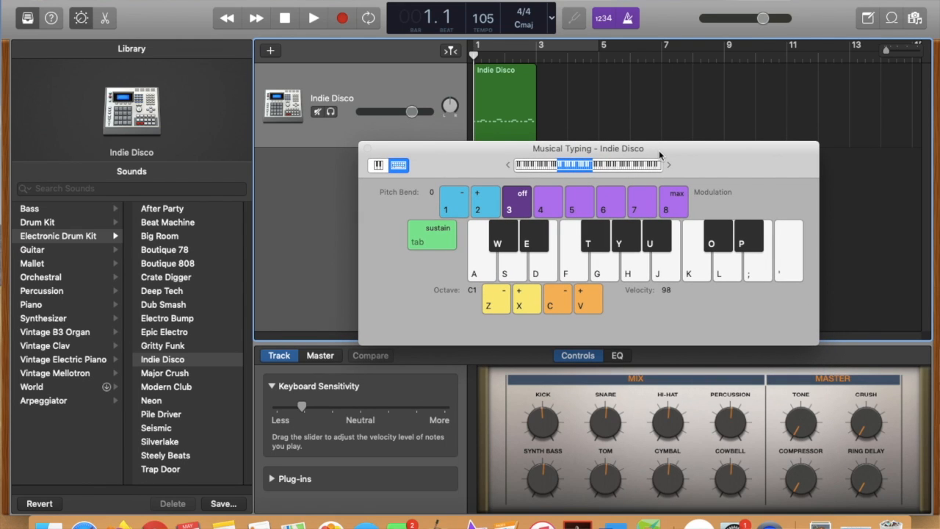
{"action": "key", "text": "super+k"}
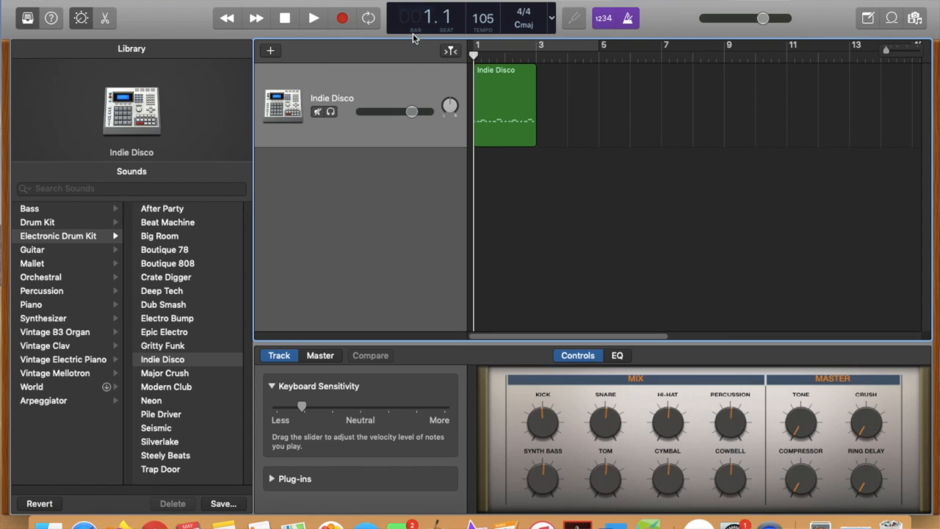
{"action": "left_click", "coordinate": [307, 1]}
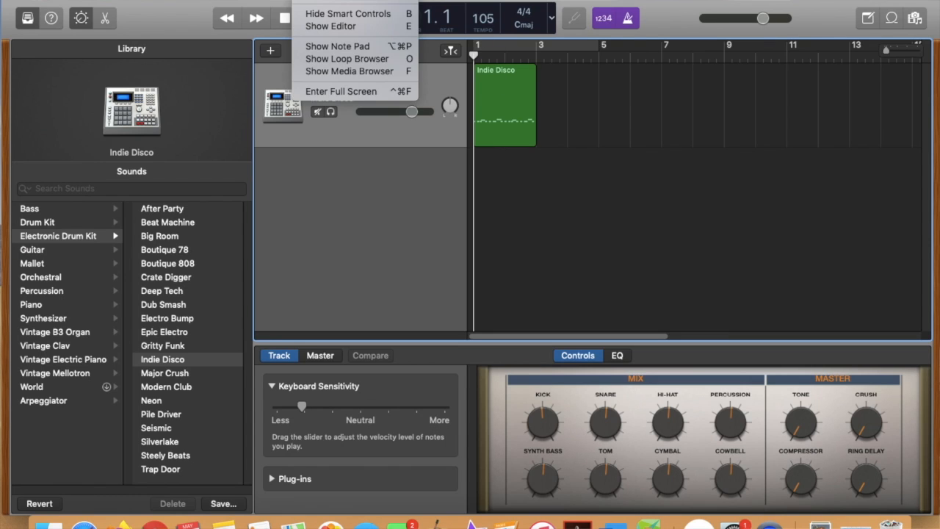
{"action": "left_click", "coordinate": [321, 26]}
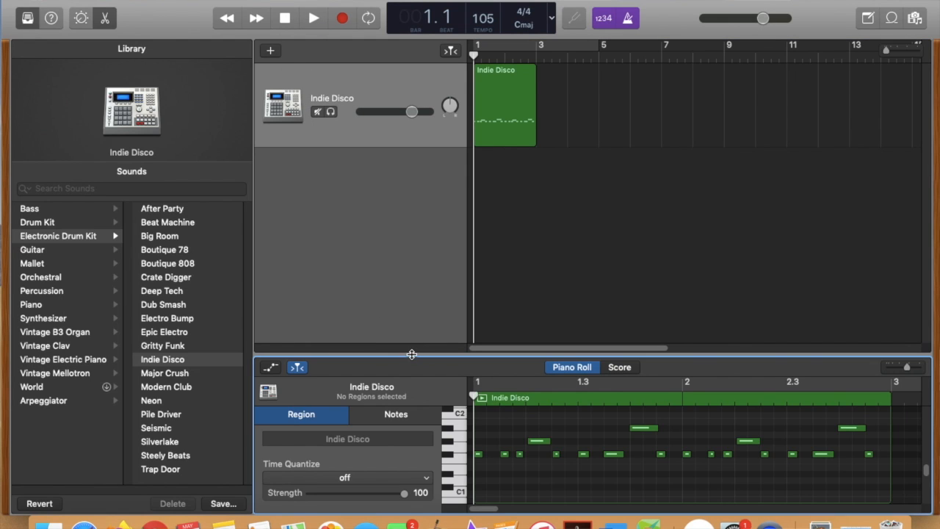
{"action": "left_click_drag", "start_coordinate": [415, 356], "coordinate": [421, 213]}
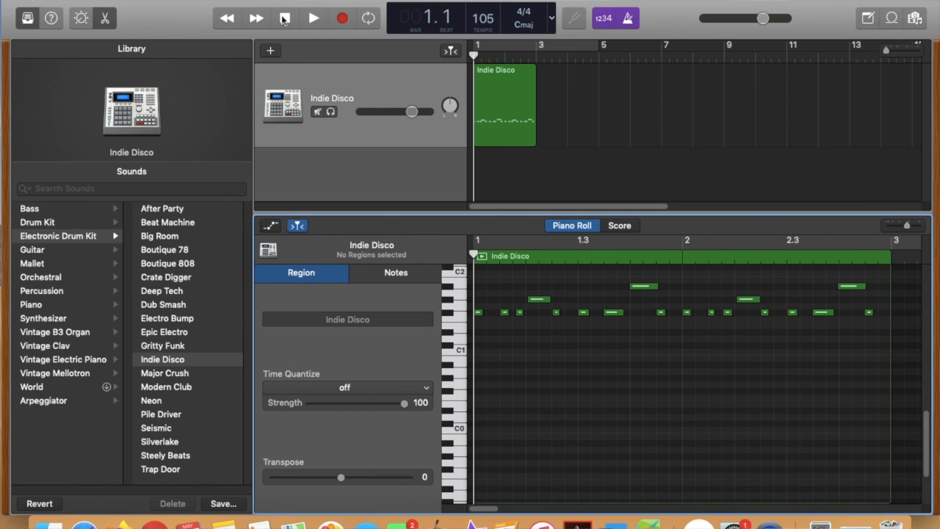
- Play the two-bar region through once and set a cycle range from bar 1 to bar 3
{"action": "left_click", "coordinate": [314, 22]}
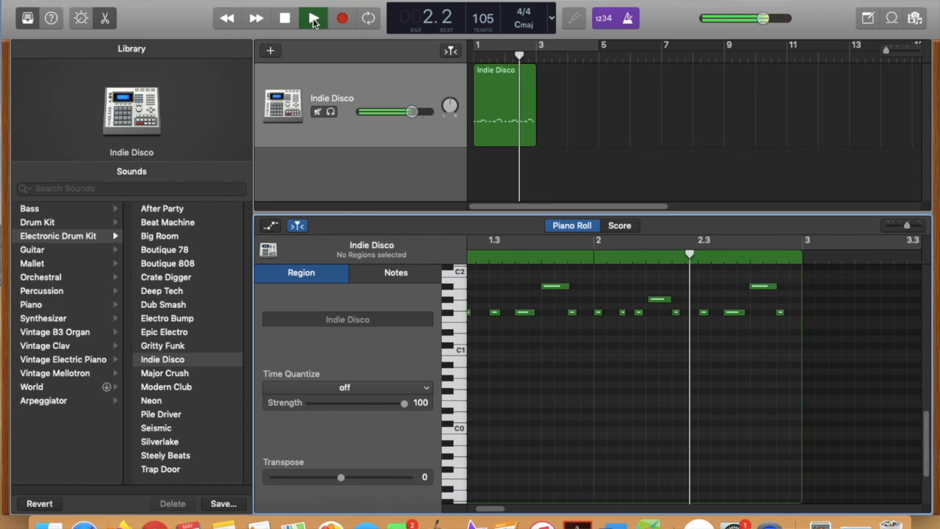
{"action": "left_click", "coordinate": [315, 22]}
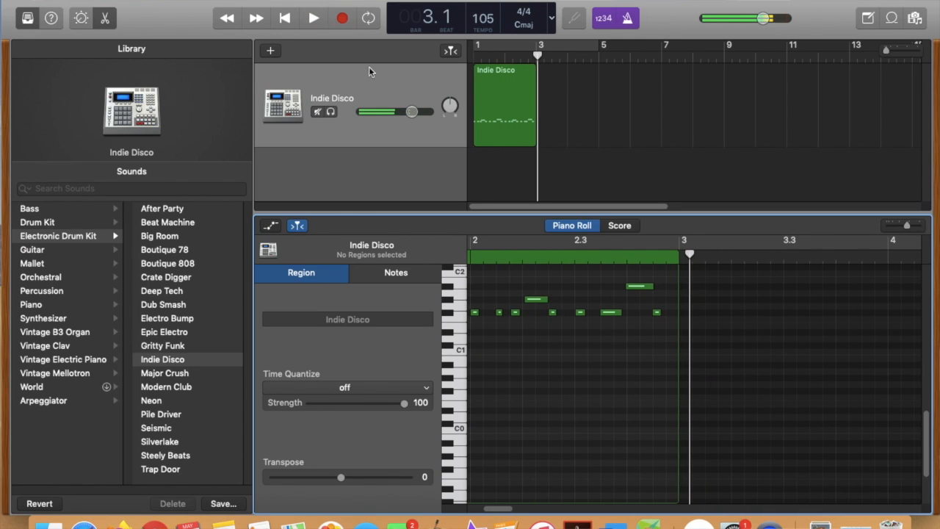
{"action": "left_click", "coordinate": [292, 22]}
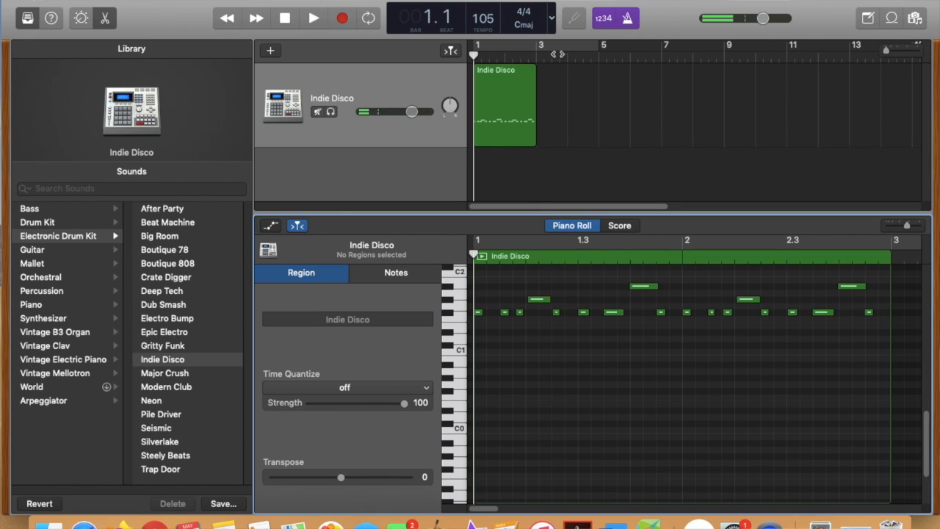
{"action": "left_click", "coordinate": [496, 48]}
{"action": "left_click_drag", "start_coordinate": [599, 45], "coordinate": [537, 46]}
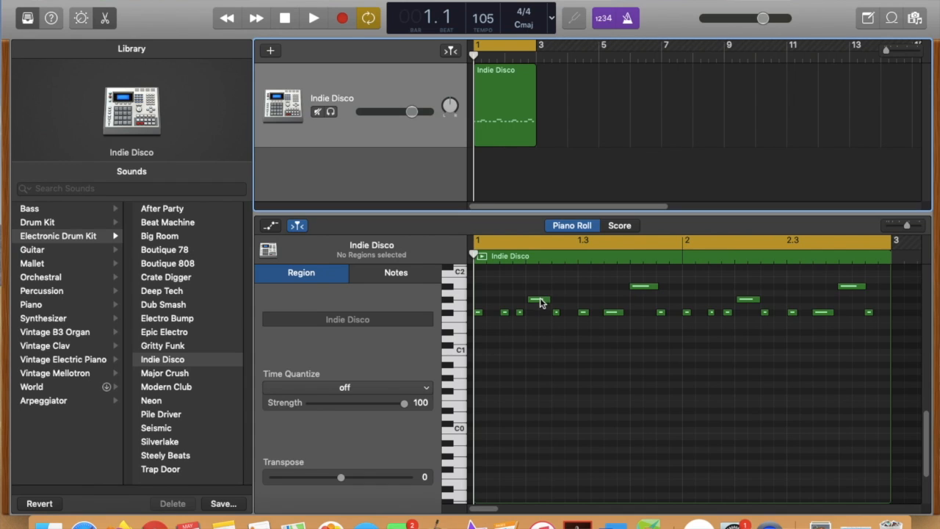
- Nudge the first middle-row note in bar 1 slightly earlier, and quantize all the region's notes to 1/16 Note
{"action": "left_click_drag", "start_coordinate": [541, 304], "coordinate": [534, 304]}
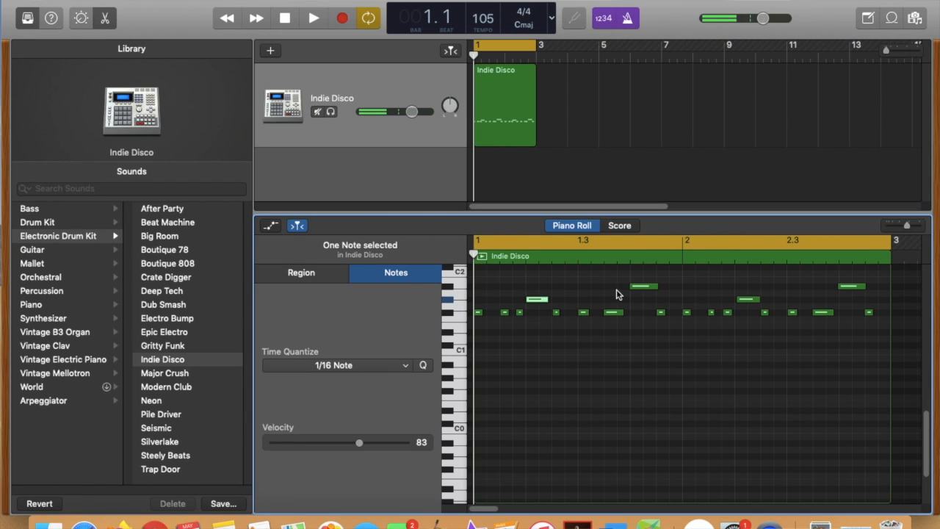
{"action": "left_click", "coordinate": [579, 369]}
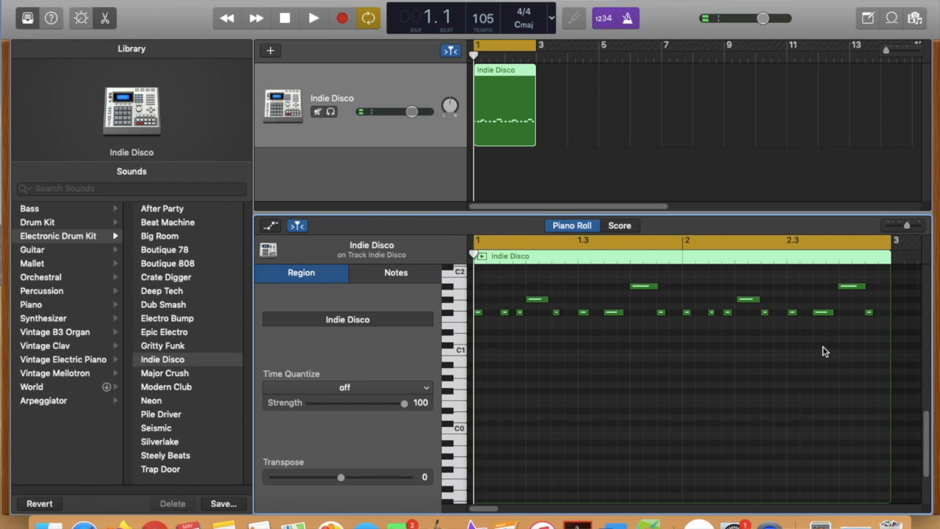
{"action": "left_click_drag", "start_coordinate": [874, 324], "coordinate": [477, 272]}
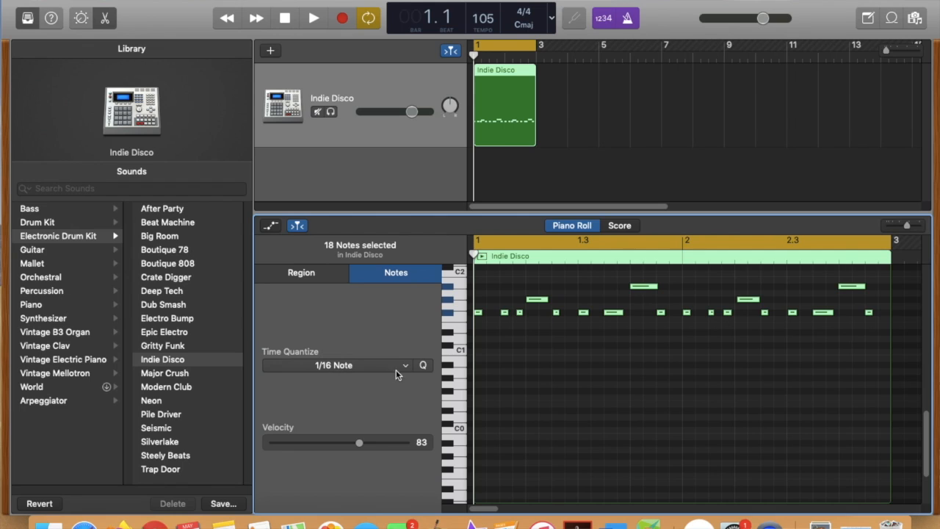
{"action": "left_click", "coordinate": [424, 366]}
{"action": "left_click", "coordinate": [314, 18]}
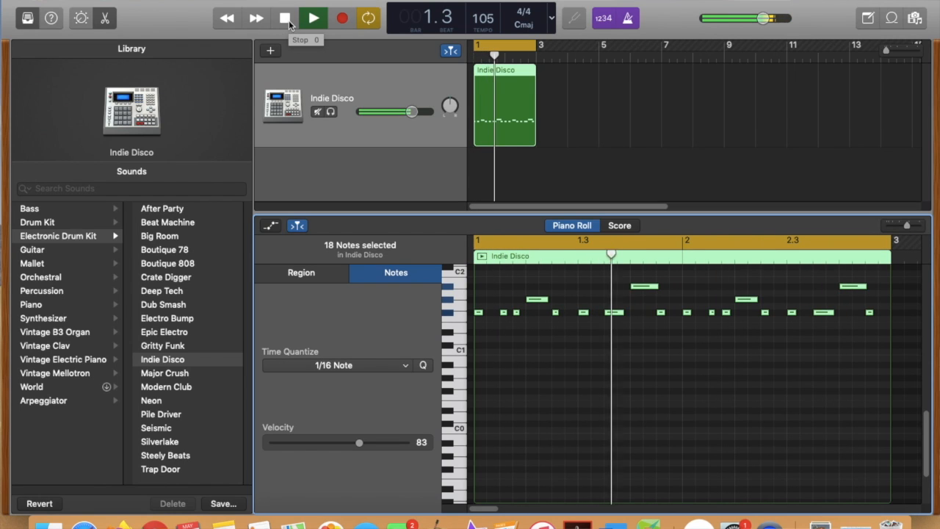
{"action": "left_click", "coordinate": [286, 19]}
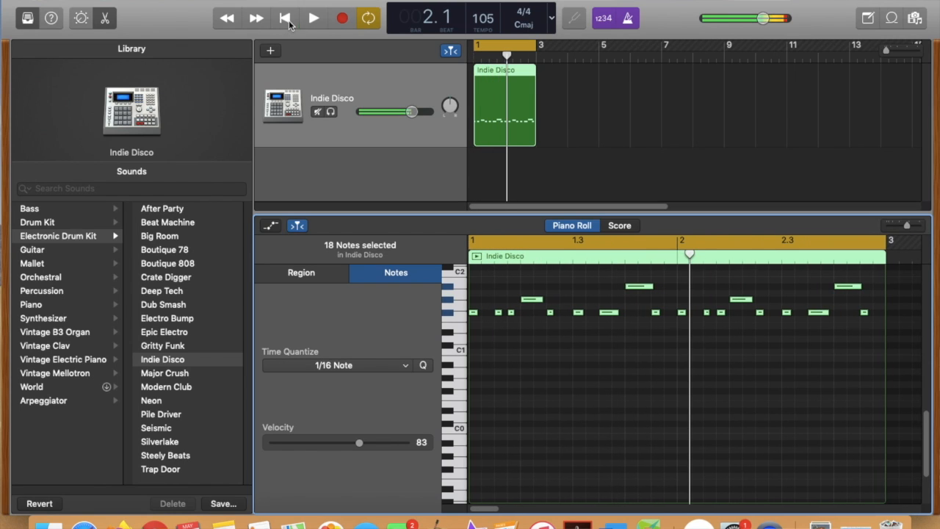
- Audition individual notes at the beginning of bar 1 in the Piano Roll and examine their velocity
{"action": "left_click", "coordinate": [473, 314]}
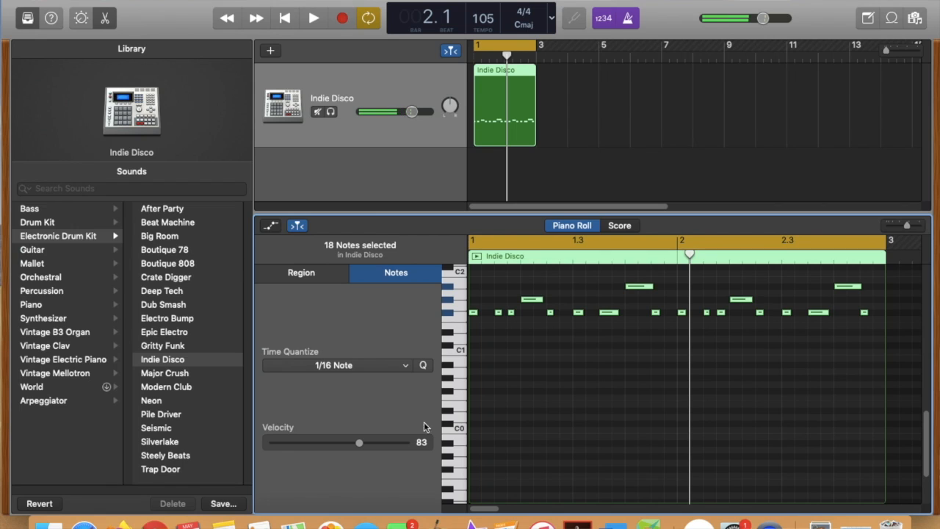
{"action": "left_click", "coordinate": [499, 315]}
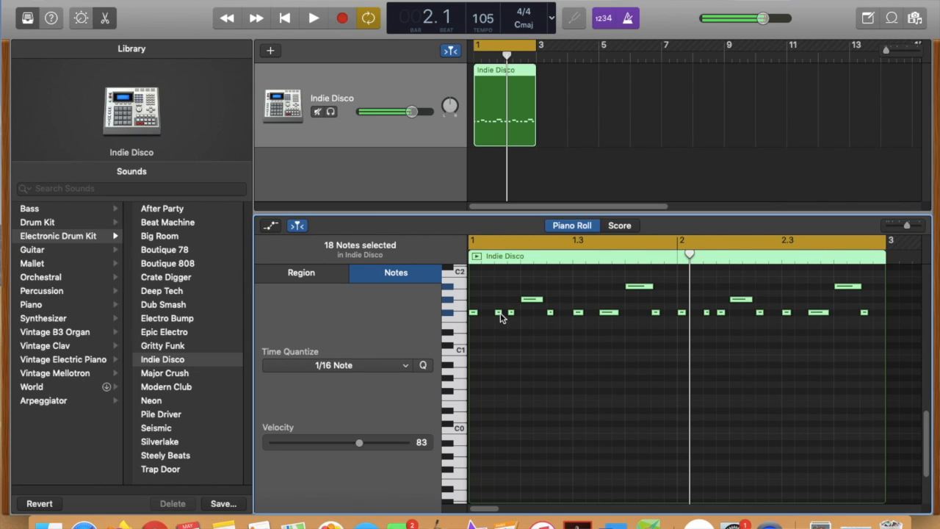
{"action": "left_click", "coordinate": [553, 316]}
{"action": "left_click", "coordinate": [474, 314]}
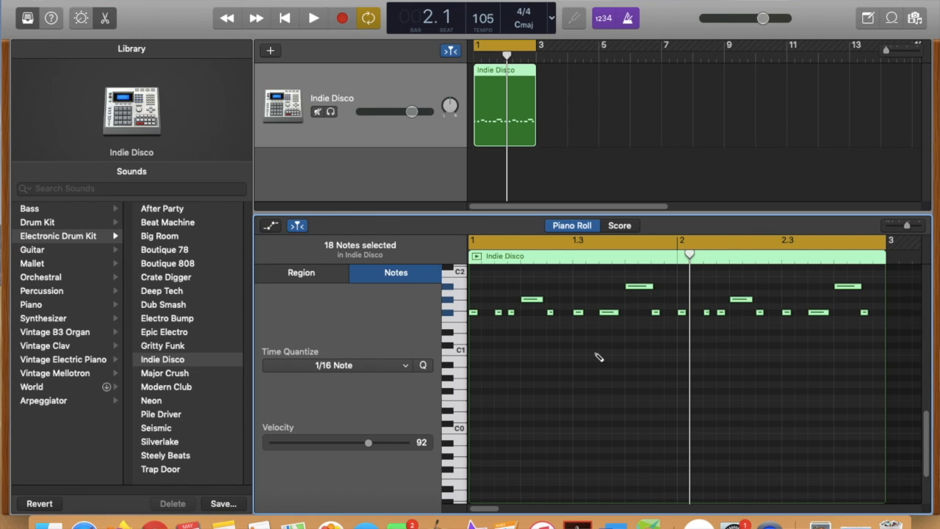
{"action": "left_click", "coordinate": [608, 404]}
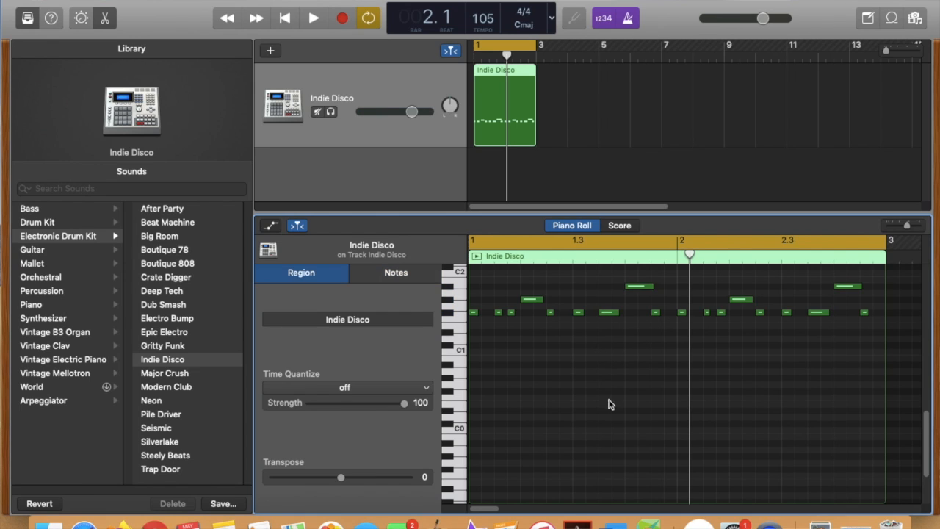
{"action": "left_click", "coordinate": [473, 312]}
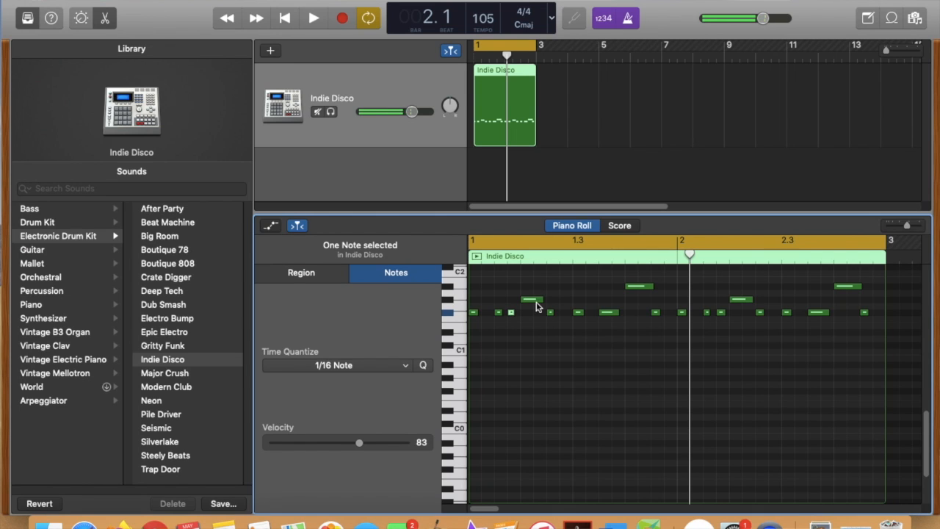
{"action": "left_click", "coordinate": [535, 307]}
{"action": "left_click", "coordinate": [535, 301]}
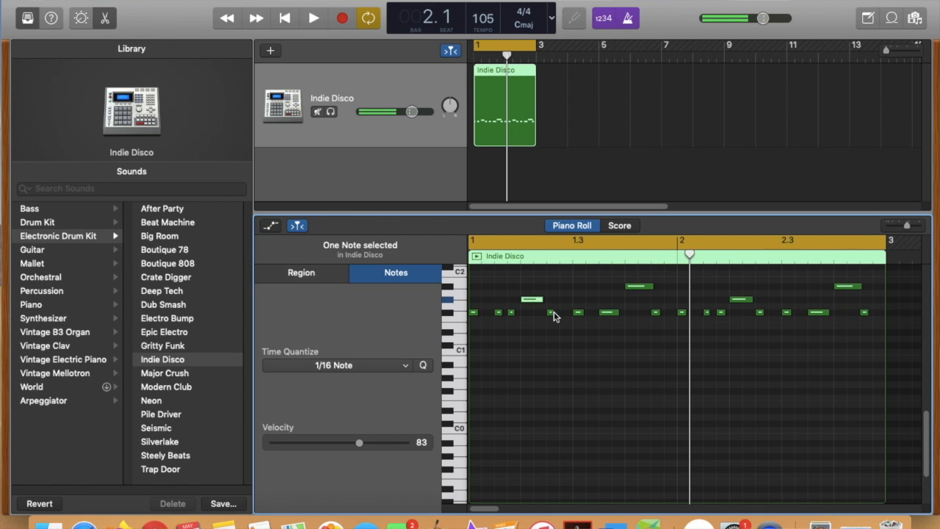
{"action": "left_click", "coordinate": [550, 313]}
{"action": "left_click", "coordinate": [507, 359]}
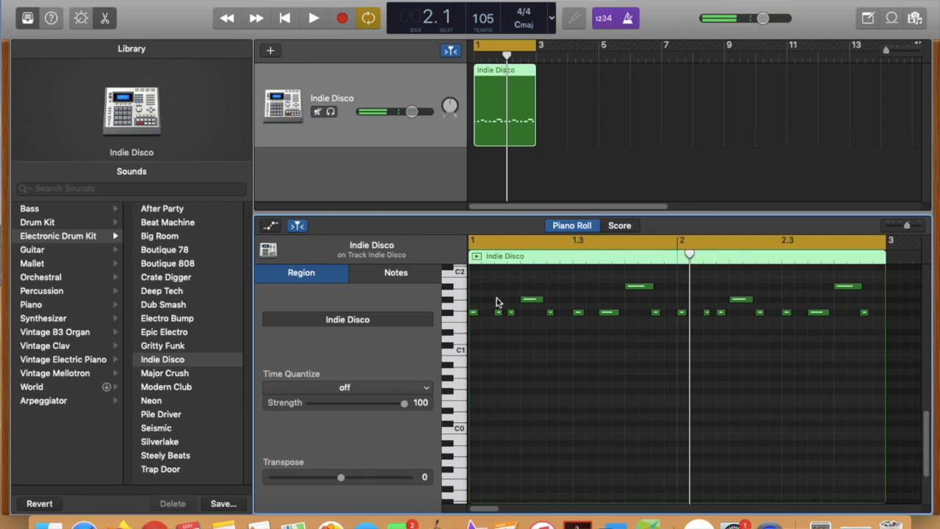
- Raise the velocity of the lowest-row notes: 90 at bar 1, about 89 at beat 1.3 and 91 at bar 2
{"action": "left_click", "coordinate": [473, 314]}
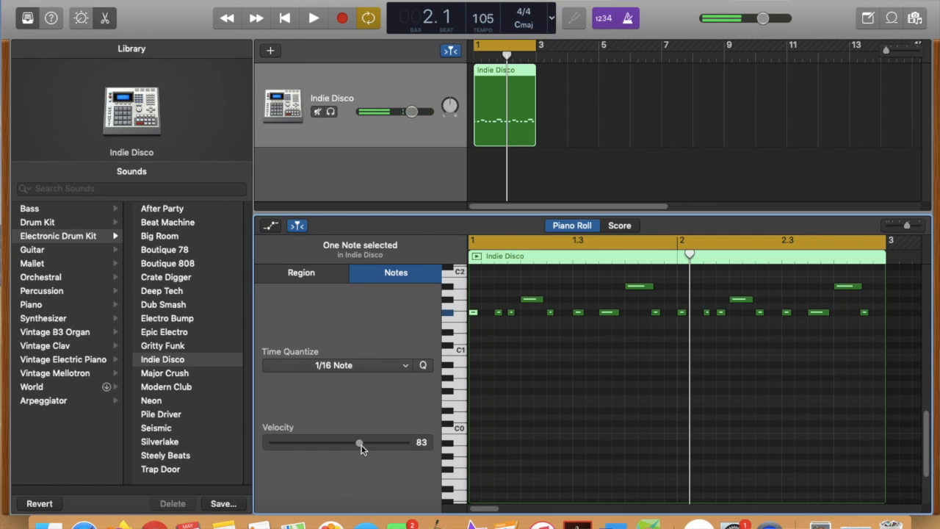
{"action": "left_click_drag", "start_coordinate": [368, 449], "coordinate": [369, 449]}
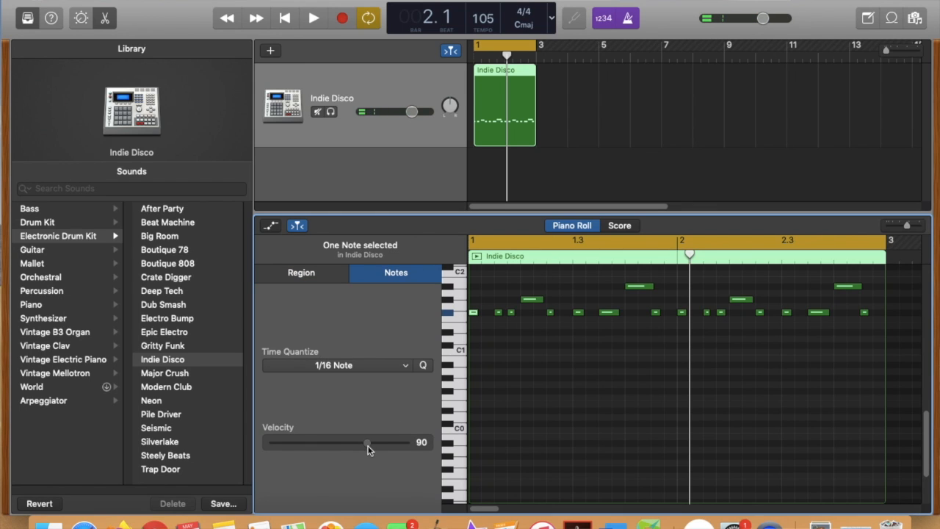
{"action": "left_click", "coordinate": [582, 397]}
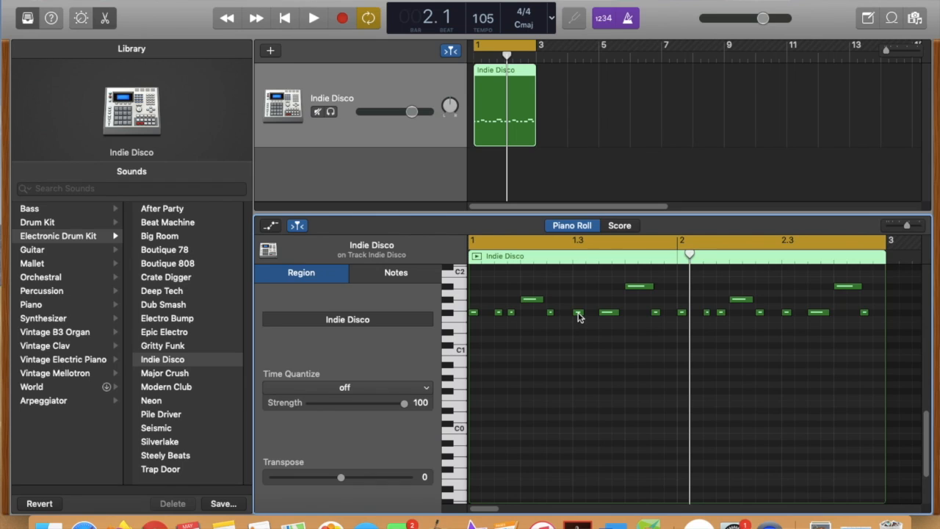
{"action": "left_click", "coordinate": [577, 313]}
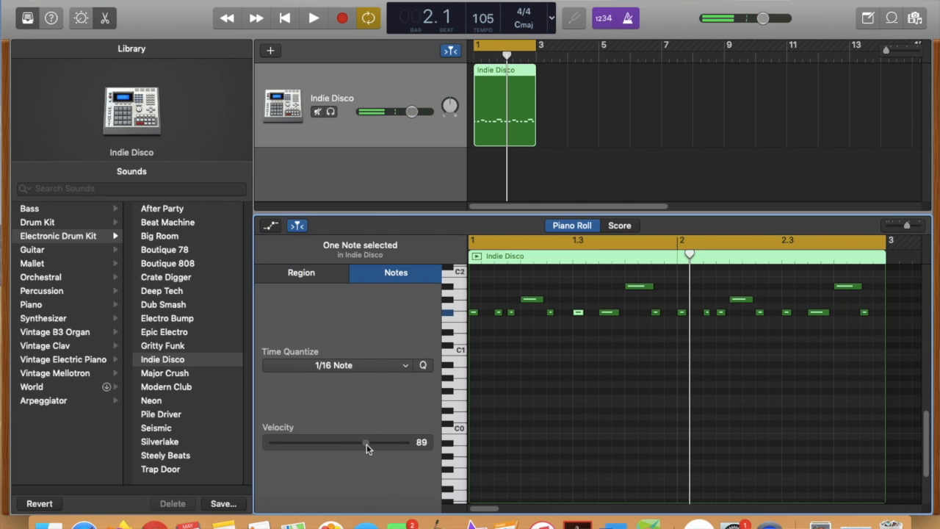
{"action": "left_click_drag", "start_coordinate": [368, 445], "coordinate": [368, 446]}
{"action": "left_click", "coordinate": [682, 314]}
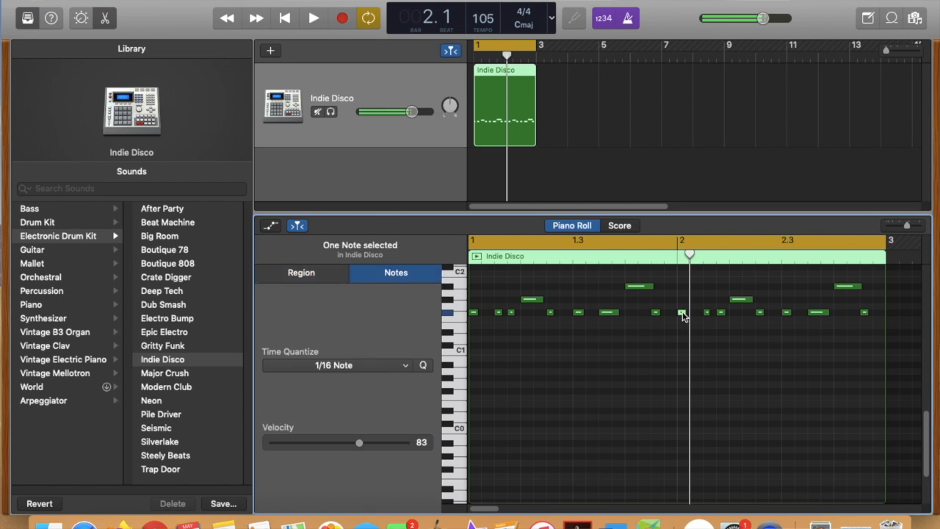
{"action": "left_click_drag", "start_coordinate": [365, 443], "coordinate": [369, 444]}
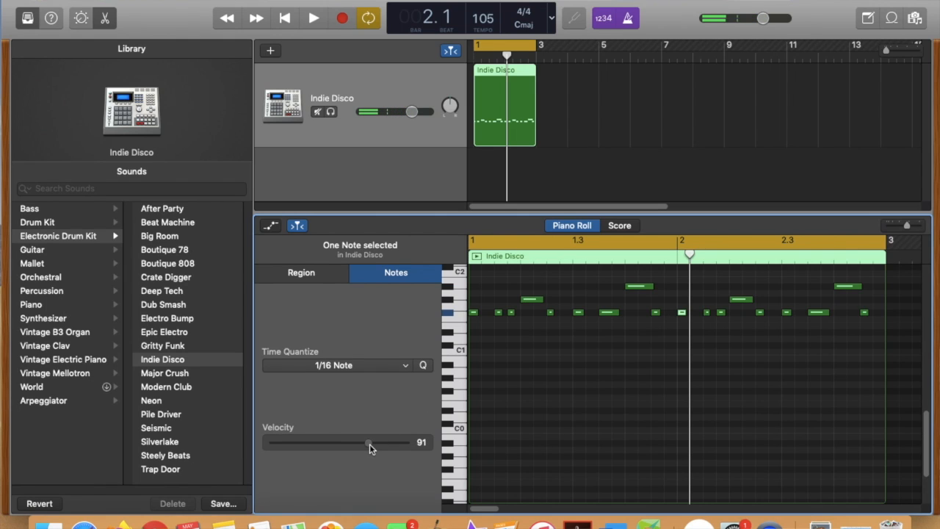
- Raise the velocity of the note at beat 2.3 to 91, and play the loop with the metronome turned off
{"action": "left_click", "coordinate": [786, 313]}
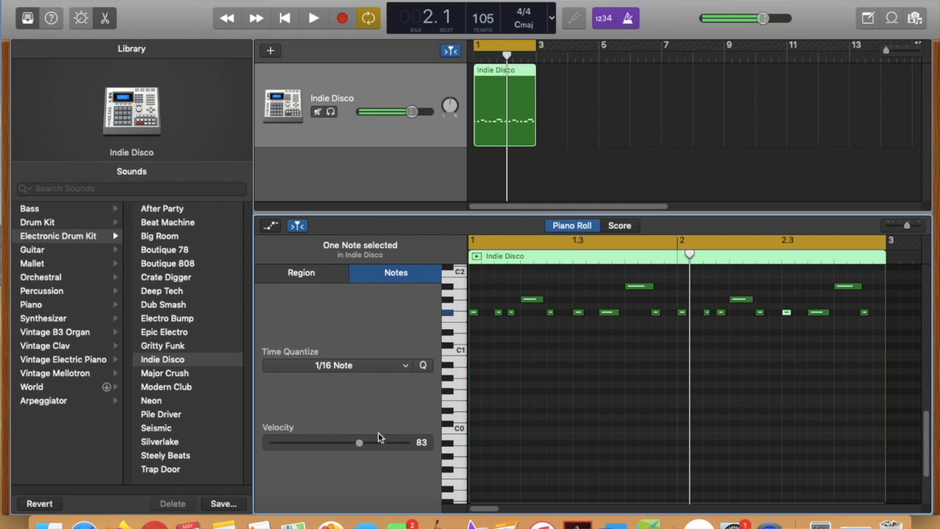
{"action": "left_click_drag", "start_coordinate": [359, 446], "coordinate": [370, 445]}
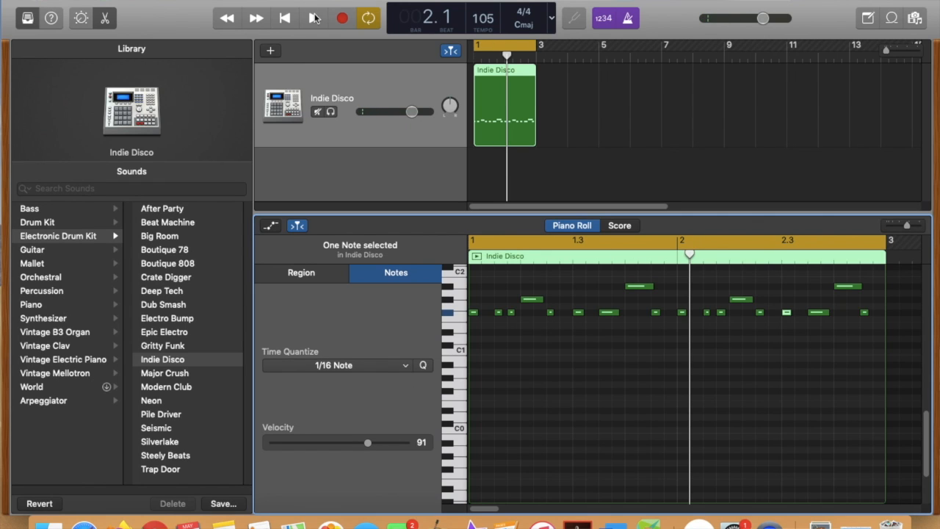
{"action": "left_click", "coordinate": [284, 19]}
{"action": "left_click", "coordinate": [312, 20]}
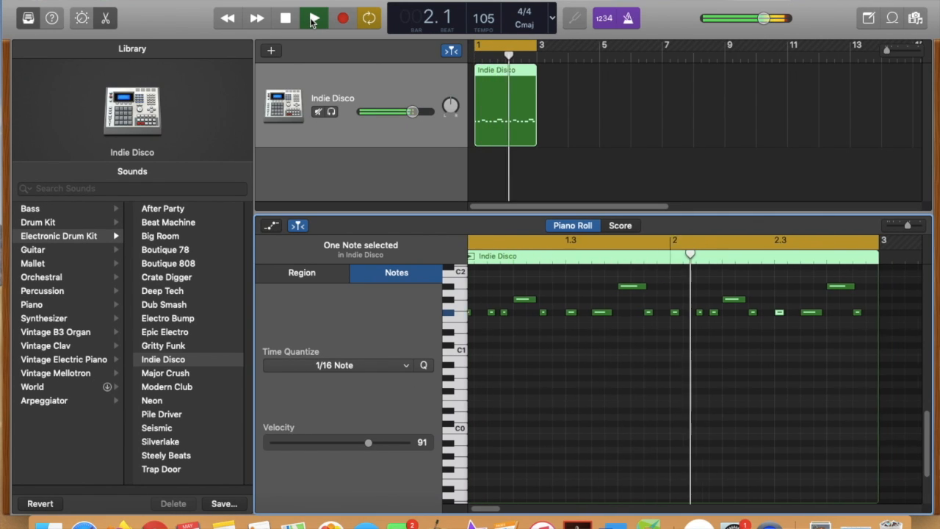
{"action": "left_click", "coordinate": [630, 20]}
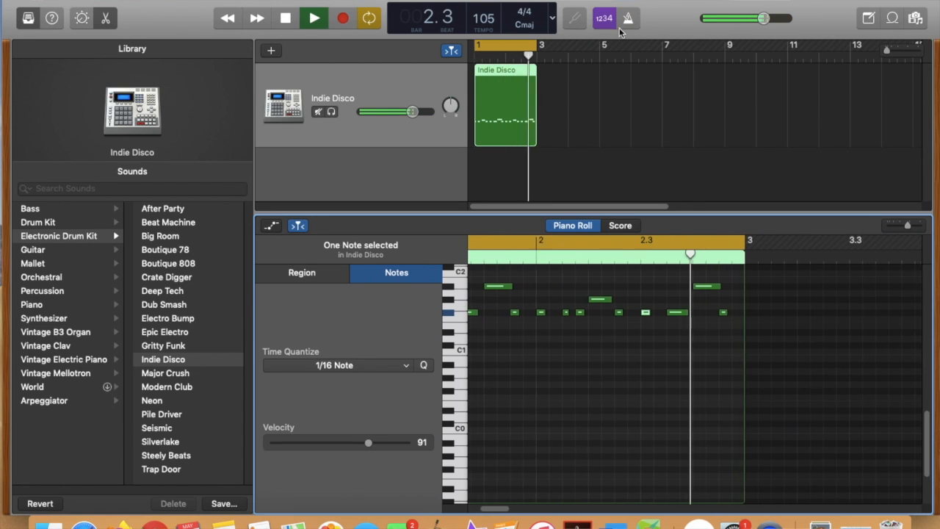
{"action": "left_click", "coordinate": [286, 22]}
{"action": "left_click", "coordinate": [286, 17]}
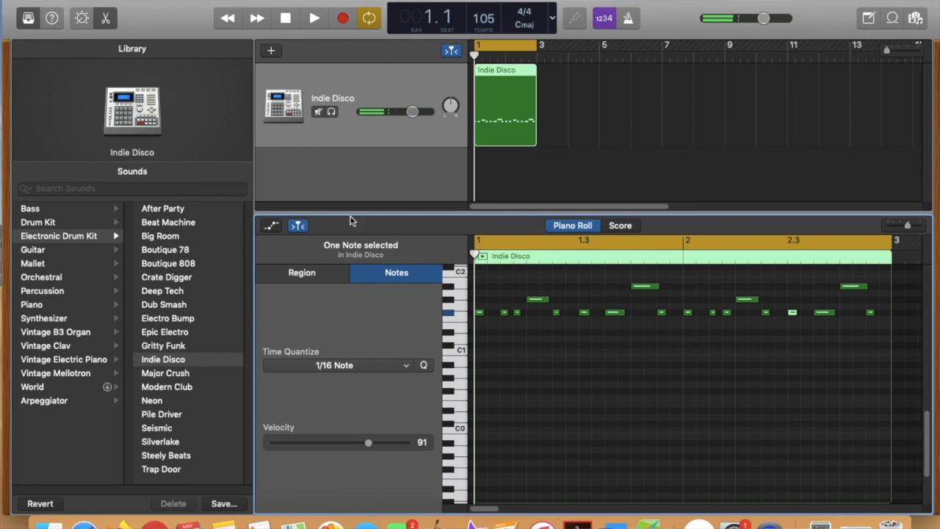
- Audition the C1 drum sound several times on the Piano Roll keyboard
{"action": "left_click", "coordinate": [455, 356]}
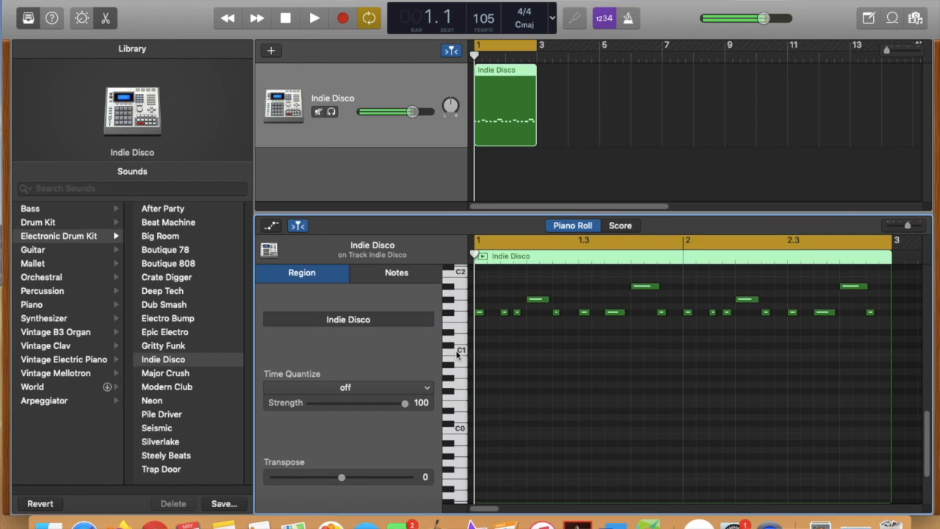
{"action": "left_click", "coordinate": [460, 351]}
{"action": "left_click", "coordinate": [459, 351]}
{"action": "left_click", "coordinate": [459, 352]}
{"action": "left_click", "coordinate": [460, 351]}
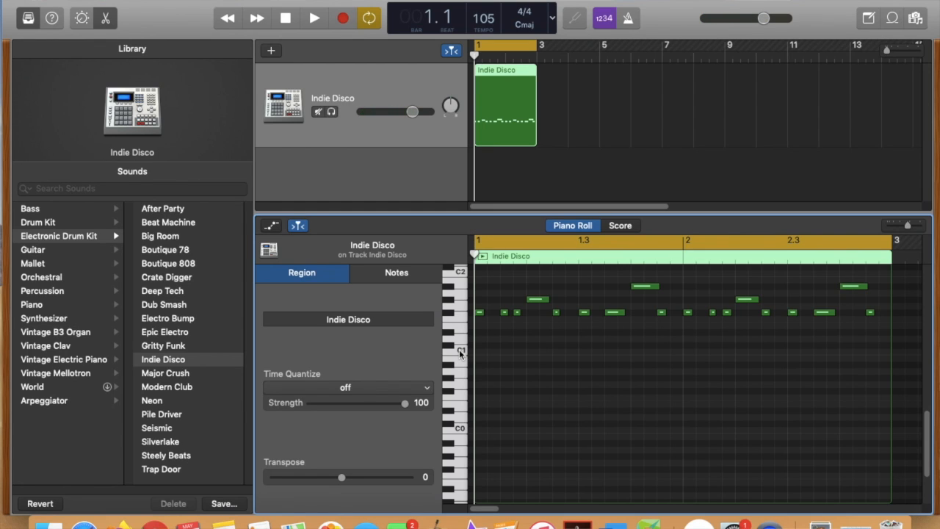
- Open Musical Typing, try its C1 sound and briefly play the loop, and move the window clear of the Piano Roll notes
{"action": "key", "text": "super+k"}
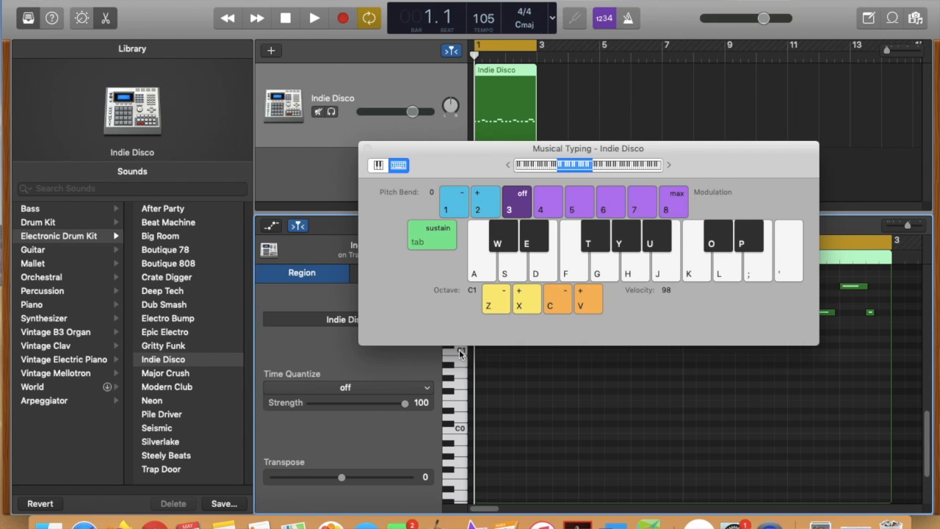
{"action": "key", "text": "a"}
{"action": "key", "text": "a"}
{"action": "left_click", "coordinate": [313, 20]}
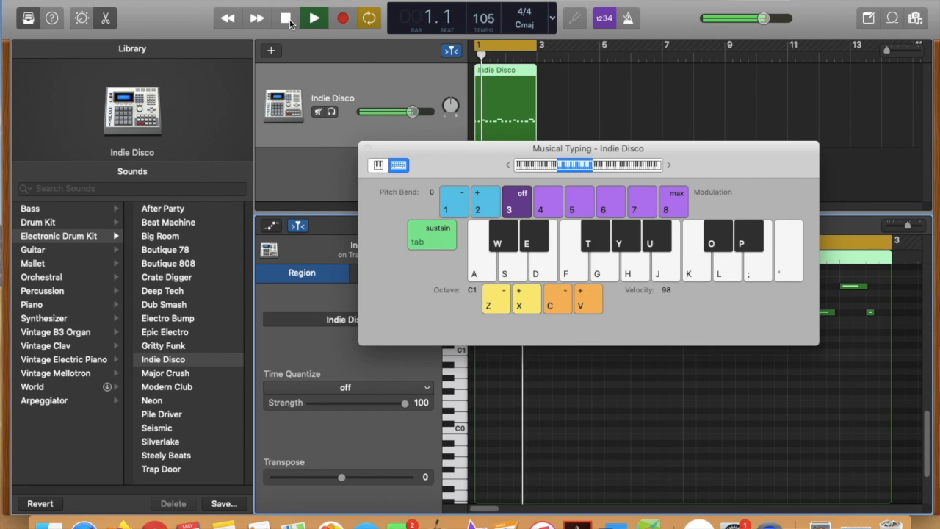
{"action": "left_click", "coordinate": [314, 21]}
{"action": "left_click", "coordinate": [286, 19]}
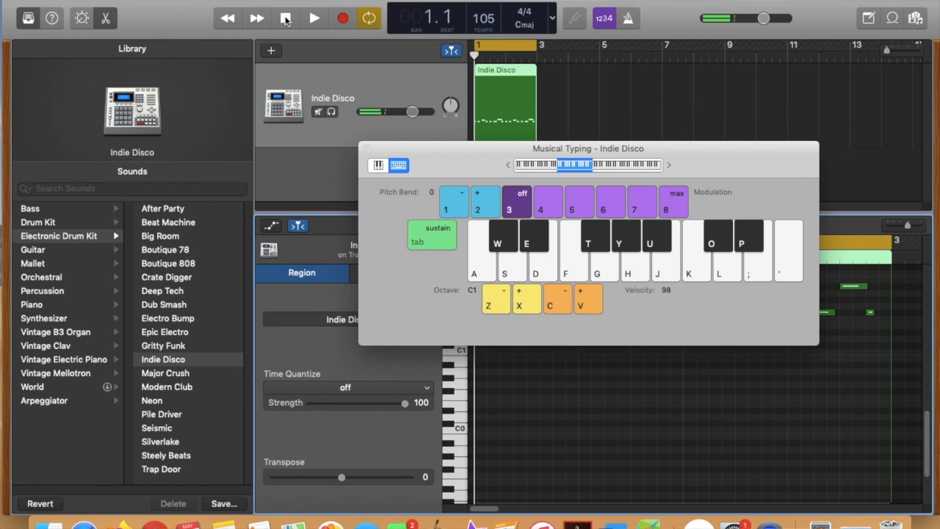
{"action": "left_click_drag", "start_coordinate": [463, 153], "coordinate": [78, 100]}
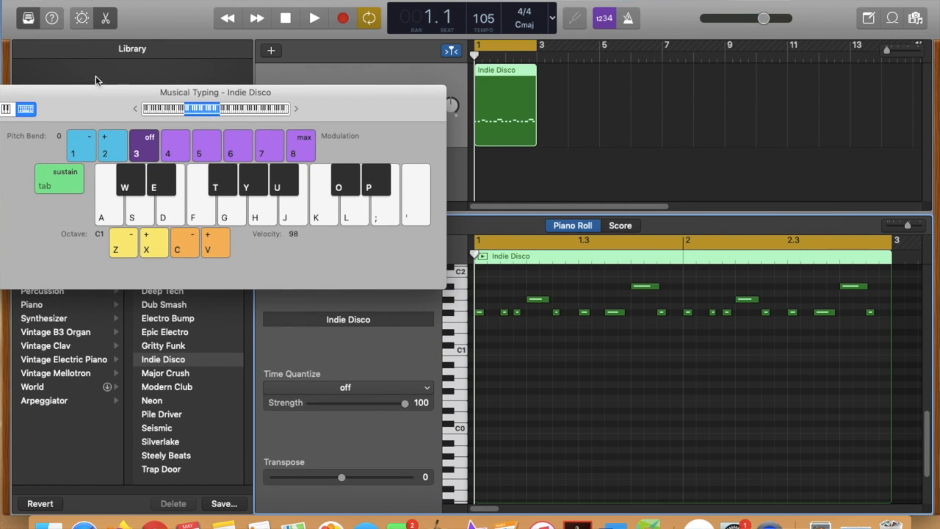
- Record C1 notes over the two-bar cycle, hitting beat 1, midway through beat 2 and beat 3 of each bar
{"action": "left_click", "coordinate": [342, 19]}
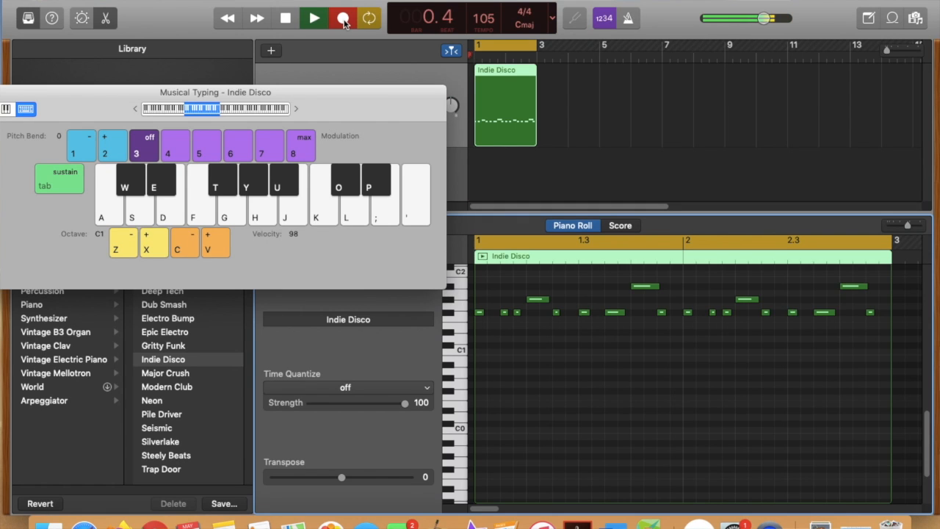
{"action": "key", "text": "a"}
{"action": "key", "text": "a"}
{"action": "key", "text": "a"}
{"action": "key", "text": "u"}
{"action": "key", "text": "y"}
{"action": "key", "text": "t"}
{"action": "key", "text": "a"}
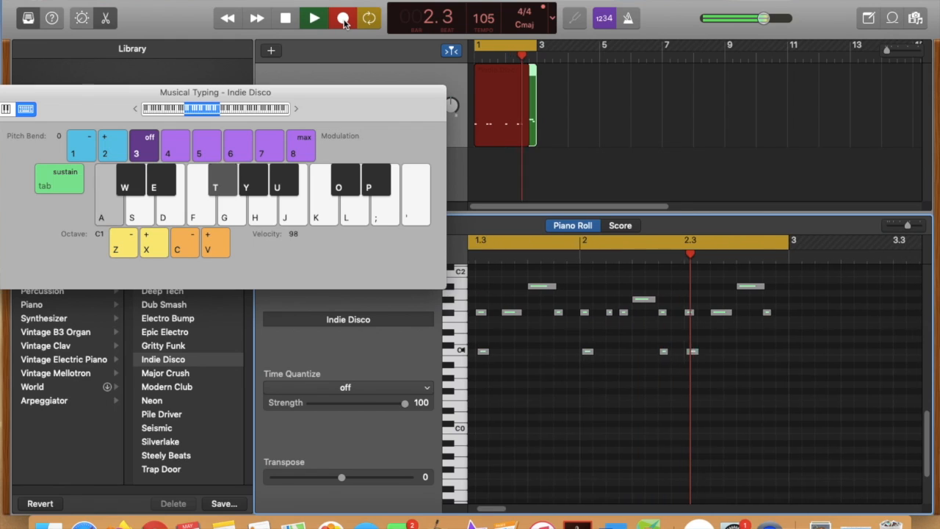
{"action": "key", "text": "u"}
{"action": "left_click", "coordinate": [286, 18]}
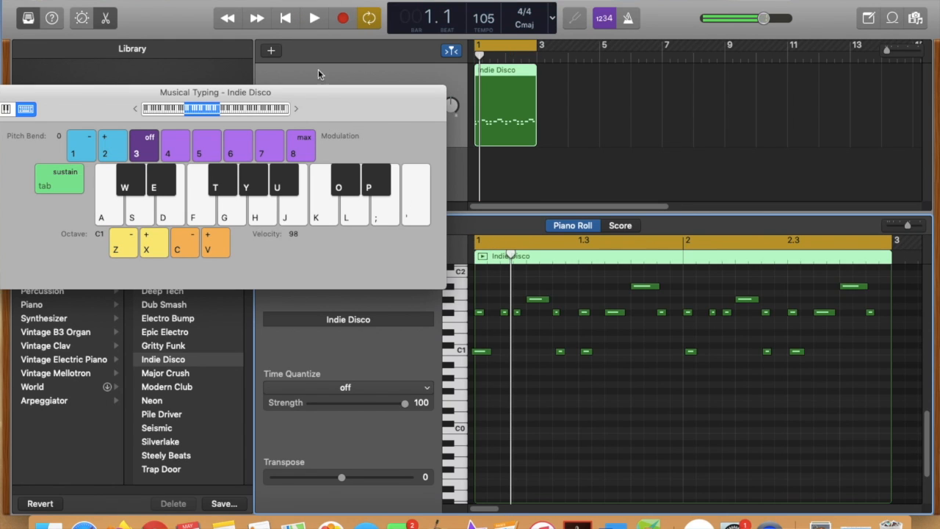
- Quantize the recorded C1 notes to 1/16 Note and listen to the loop, returning to bar 1
{"action": "left_click_drag", "start_coordinate": [829, 376], "coordinate": [478, 334]}
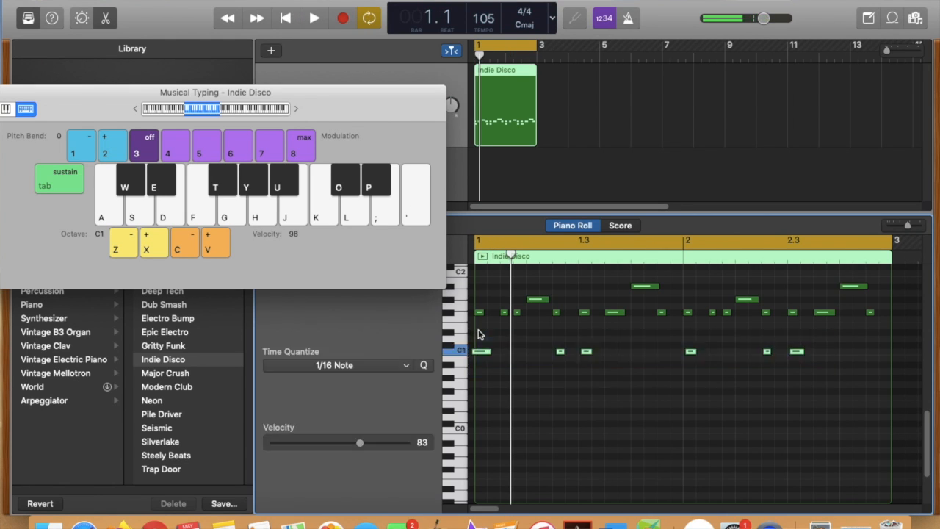
{"action": "left_click", "coordinate": [423, 365]}
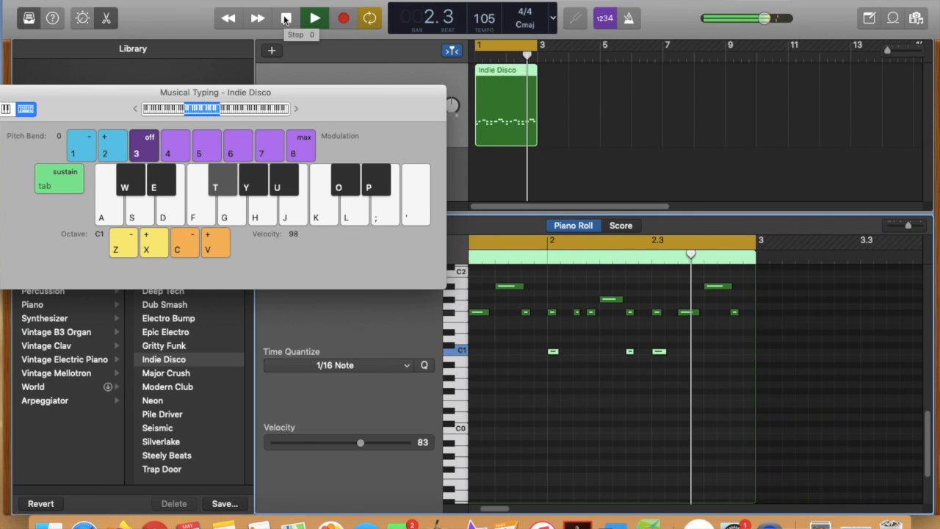
{"action": "left_click", "coordinate": [286, 18]}
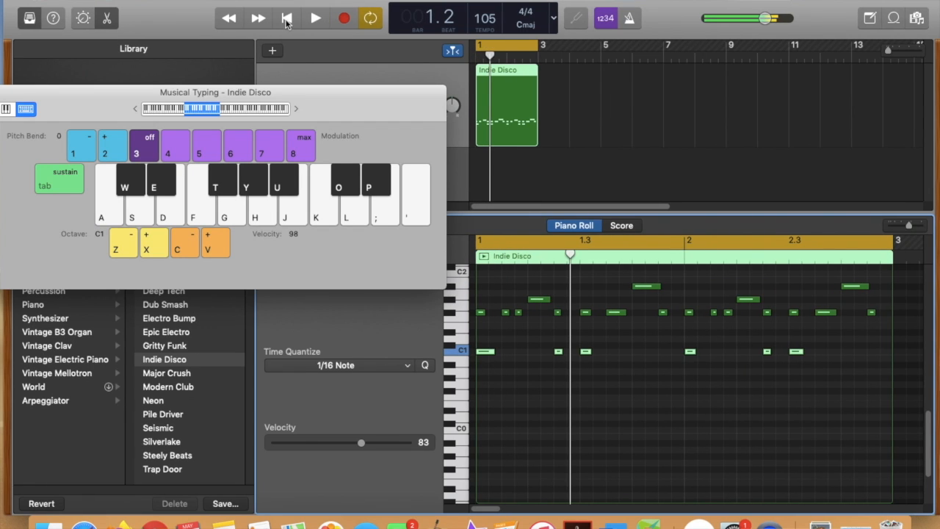
{"action": "left_click", "coordinate": [287, 18]}
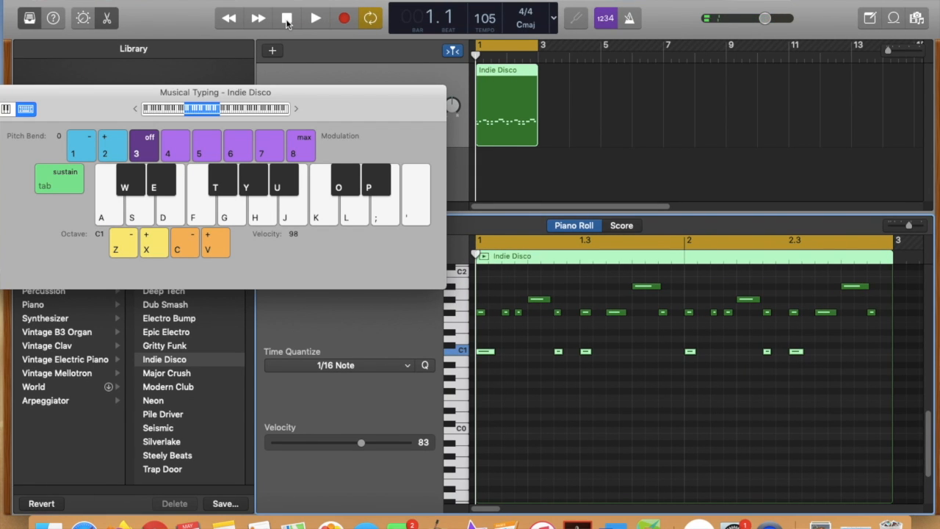
- Audition the kit's other drum sounds in Musical Typing, from D1 up through the next octave
{"action": "key", "text": "s"}
{"action": "key", "text": "e"}
{"action": "key", "text": "d"}
{"action": "key", "text": "d"}
{"action": "key", "text": "g"}
{"action": "key", "text": "h"}
{"action": "key", "text": "j"}
{"action": "key", "text": "k"}
{"action": "key", "text": "l"}
{"action": "key", "text": "s"}
{"action": "key", "text": "s"}
{"action": "key", "text": "d"}
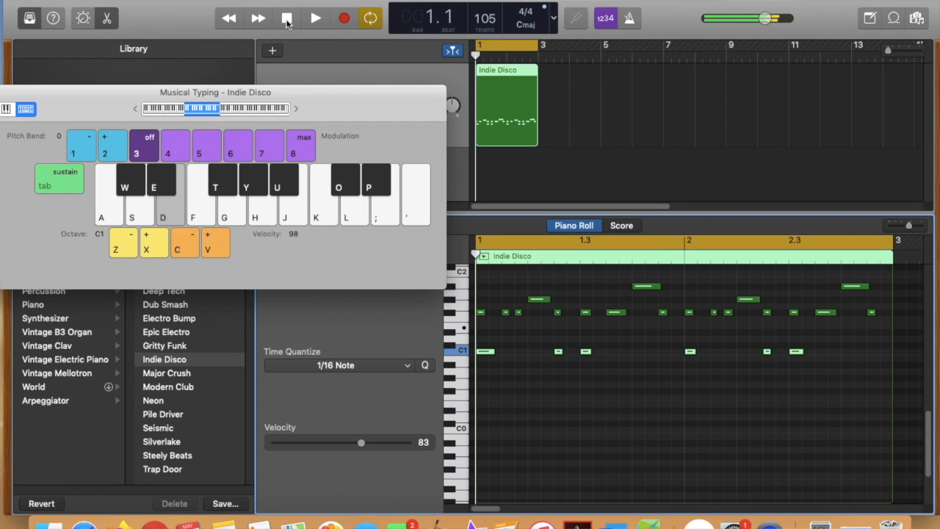
{"action": "key", "text": "d"}
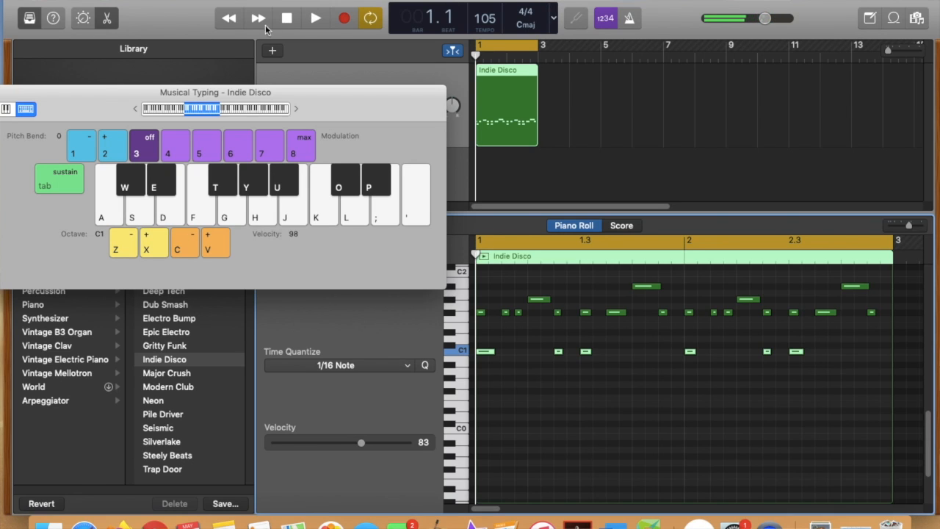
- Listen to the loop, and try the D1 and E1 sounds with playback returned to bar 1
{"action": "left_click", "coordinate": [317, 19]}
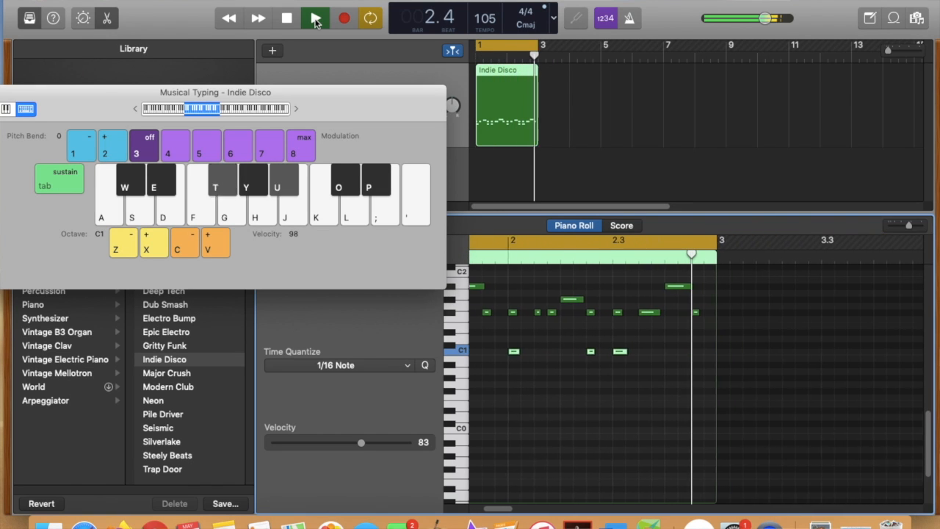
{"action": "left_click", "coordinate": [287, 19]}
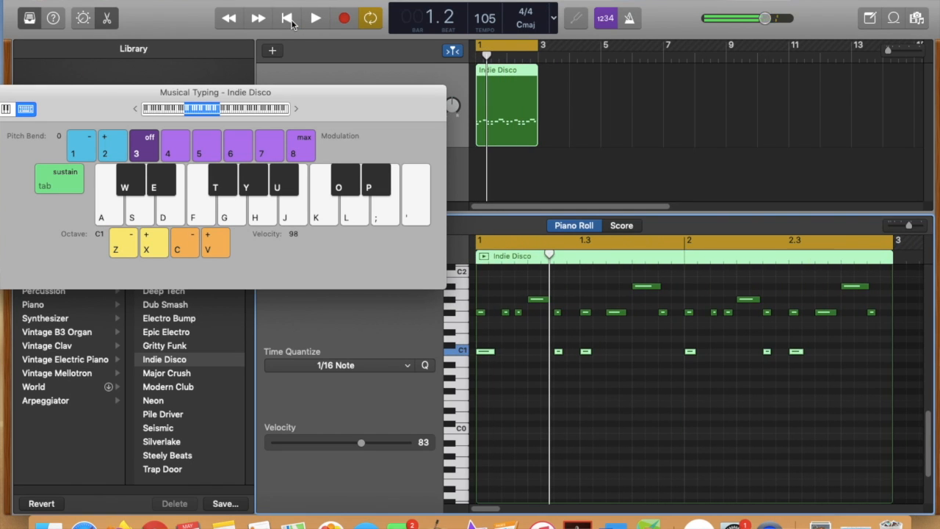
{"action": "key", "text": "s"}
{"action": "key", "text": "s"}
{"action": "key", "text": "d"}
{"action": "left_click", "coordinate": [287, 19]}
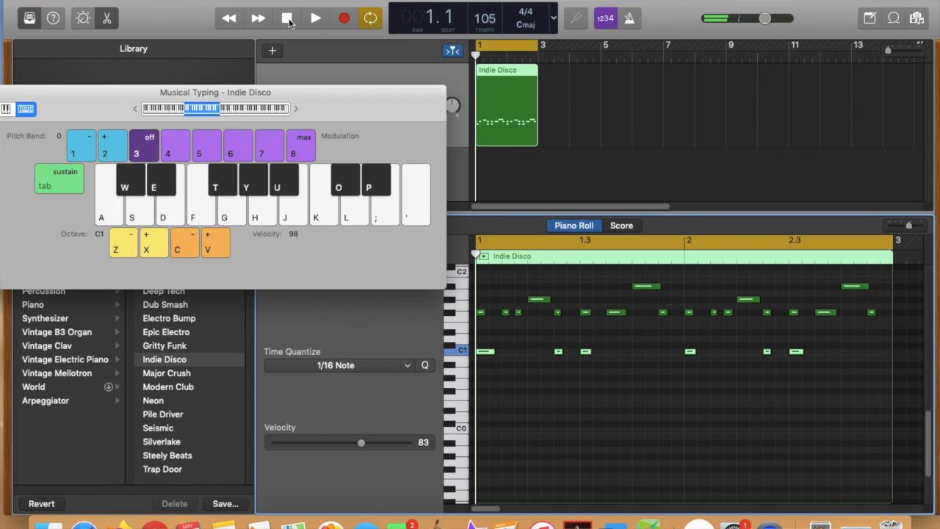
- Record D1 hits on beat 2 of each bar and midway through beat 2.3, with E1 hits on beat 4 of each bar
{"action": "left_click", "coordinate": [350, 22]}
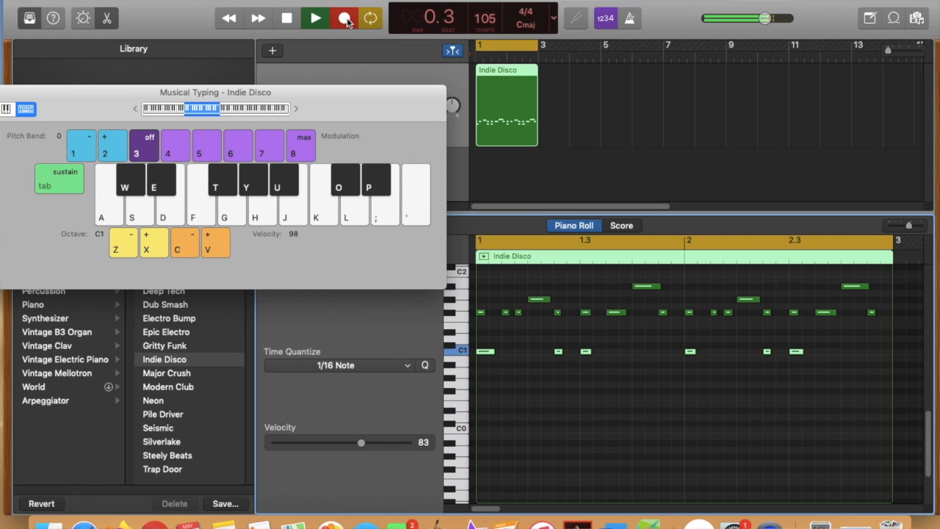
{"action": "key", "text": "s"}
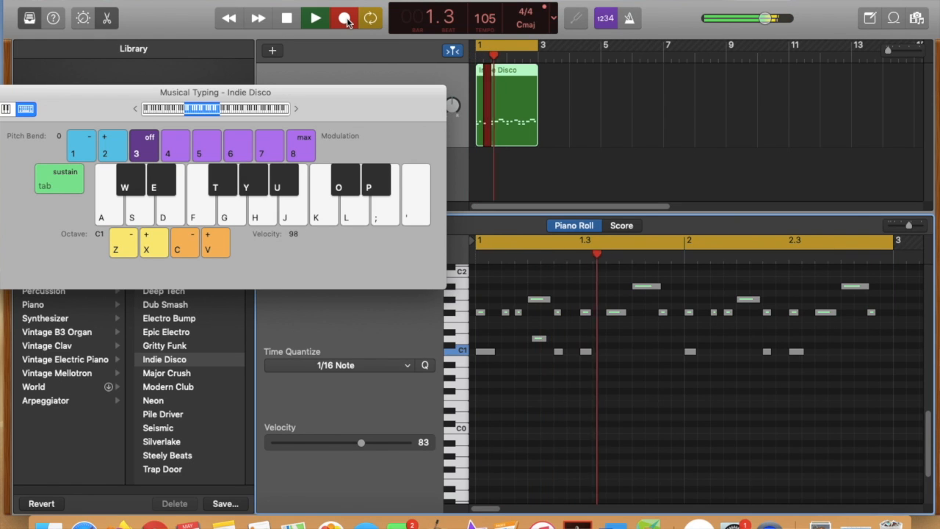
{"action": "key", "text": "d"}
{"action": "key", "text": "s"}
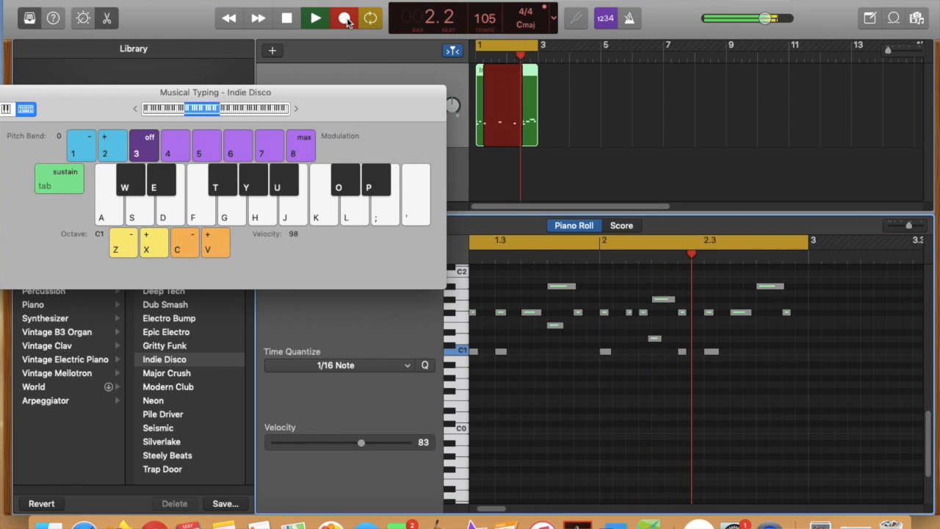
{"action": "key", "text": "s"}
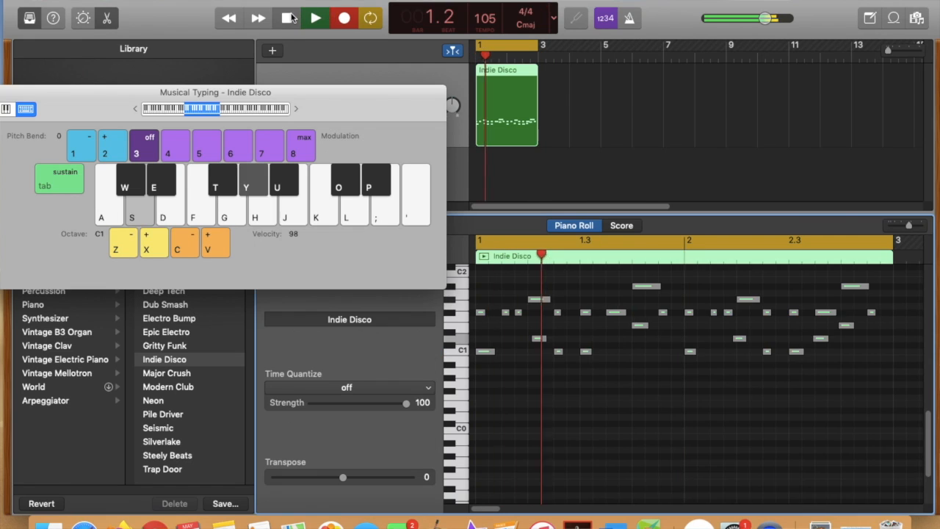
{"action": "left_click", "coordinate": [287, 19]}
{"action": "left_click", "coordinate": [289, 20]}
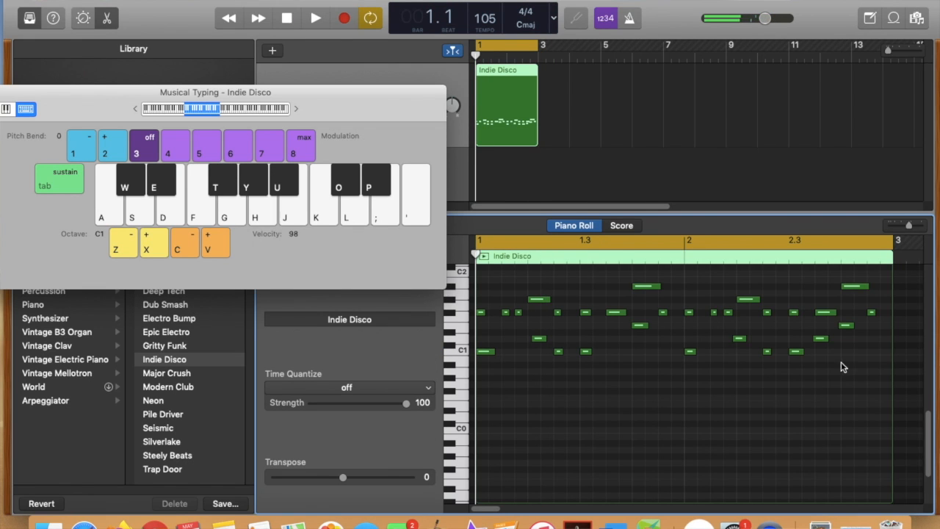
- Quantize the new D1 and E1 notes to 1/16 Note and play the loop to check them
{"action": "left_click_drag", "start_coordinate": [861, 378], "coordinate": [477, 316]}
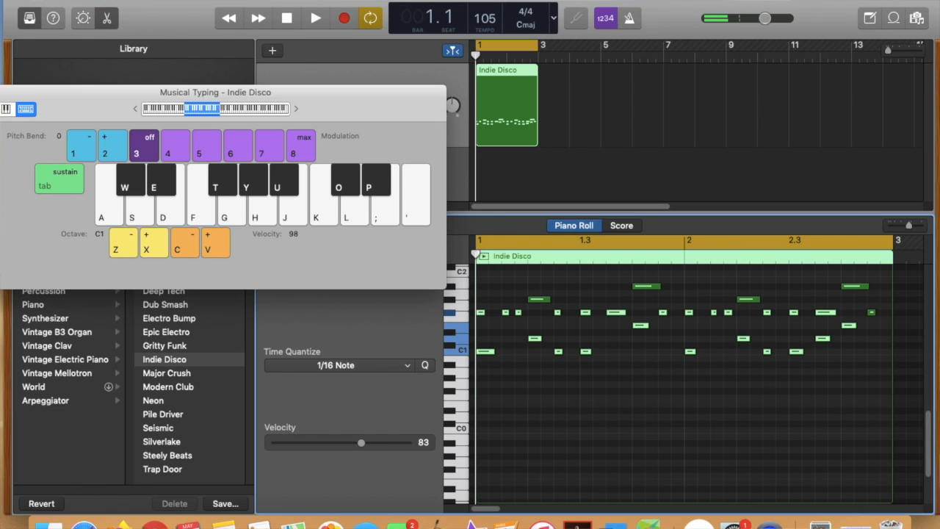
{"action": "left_click", "coordinate": [316, 19]}
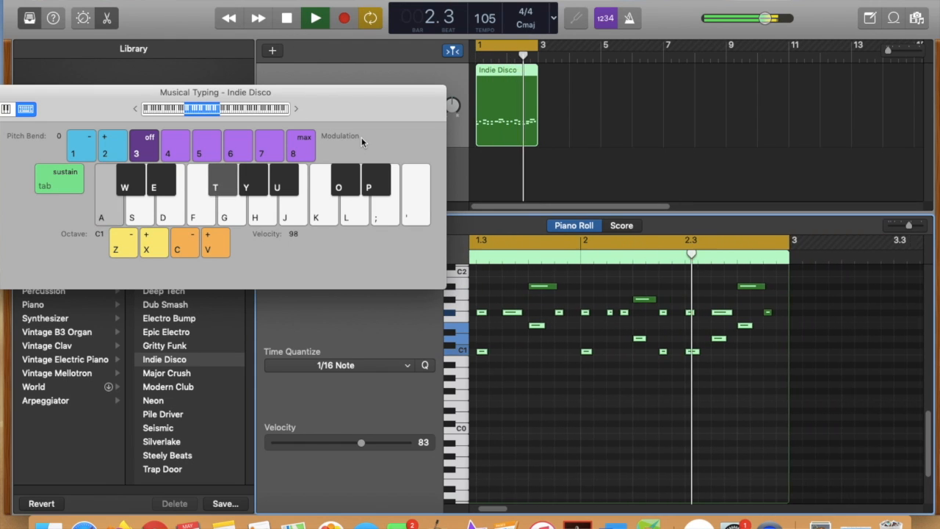
{"action": "left_click", "coordinate": [287, 19]}
{"action": "left_click", "coordinate": [357, 212]}
{"action": "left_click", "coordinate": [373, 184]}
{"action": "left_click", "coordinate": [347, 221]}
{"action": "left_click", "coordinate": [372, 221]}
{"action": "left_click", "coordinate": [384, 221]}
{"action": "left_click", "coordinate": [362, 223]}
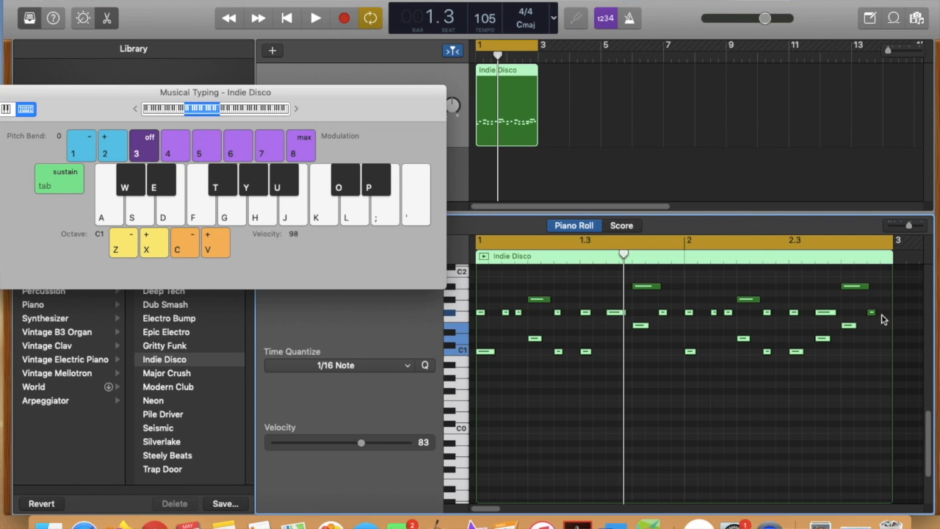
- Audition the D2 sound, add a short D2 note aligned with the last note in bar 2, and return to bar 1
{"action": "left_click_drag", "start_coordinate": [927, 435], "coordinate": [928, 416]}
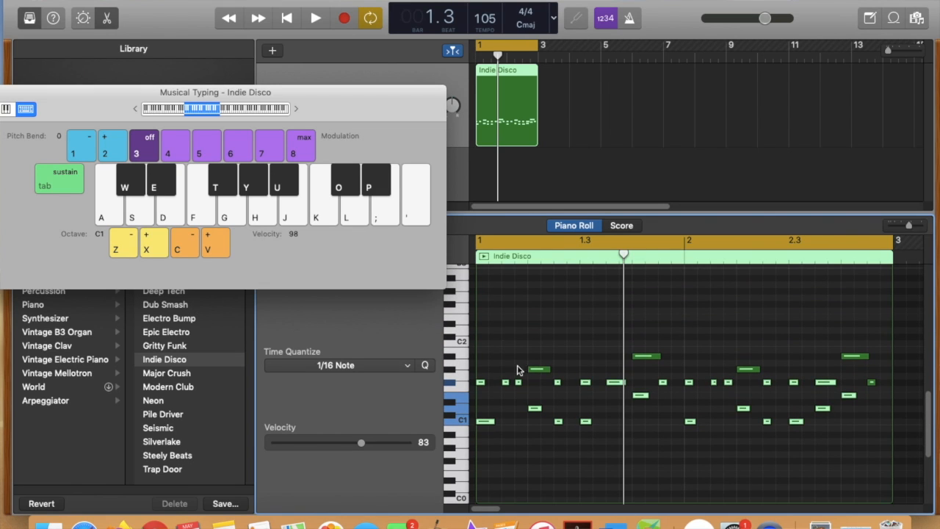
{"action": "left_click", "coordinate": [460, 334]}
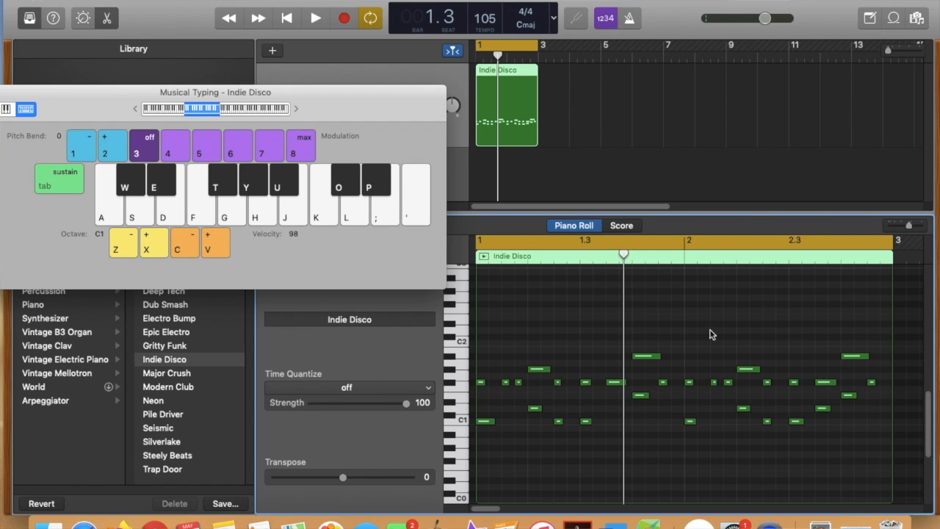
{"action": "right_click", "coordinate": [872, 335]}
{"action": "left_click", "coordinate": [859, 337]}
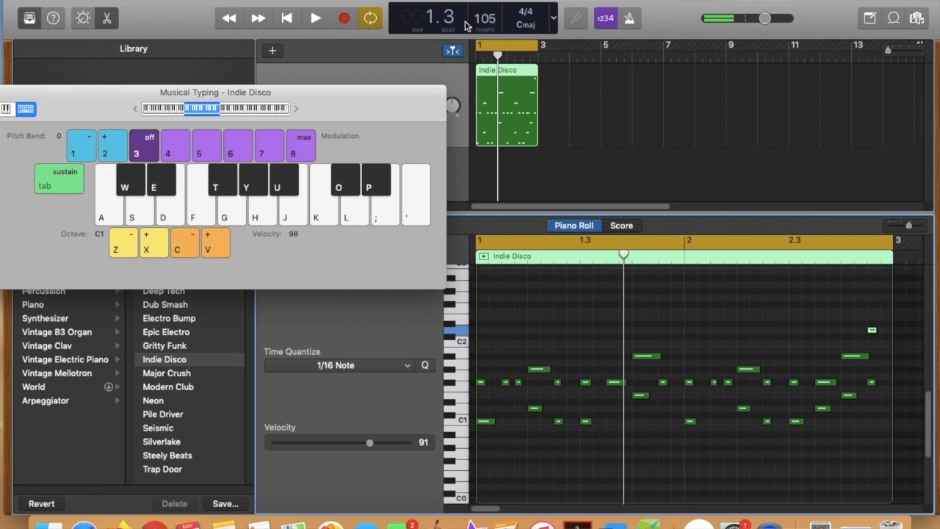
{"action": "left_click", "coordinate": [288, 19]}
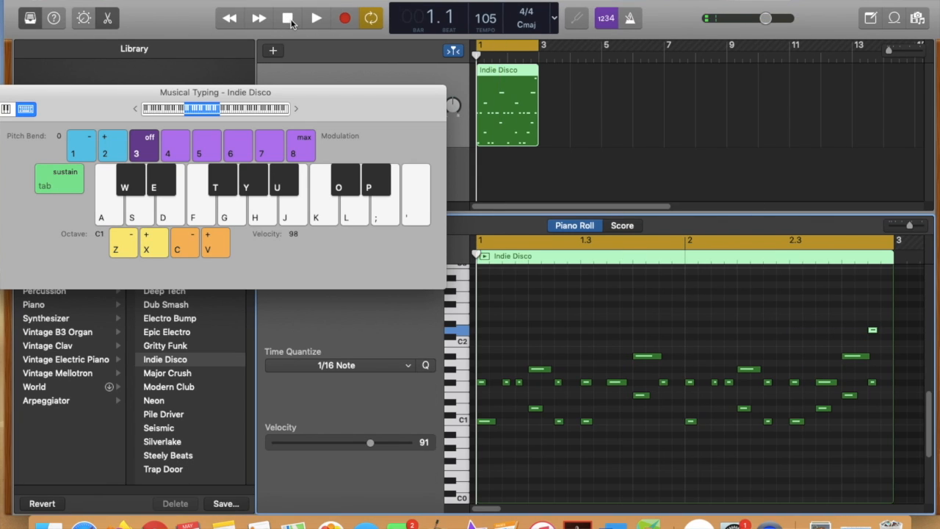
- Play the loop to check the D2 note, and audition the higher drum sounds from B1 up to E2
{"action": "left_click", "coordinate": [318, 18]}
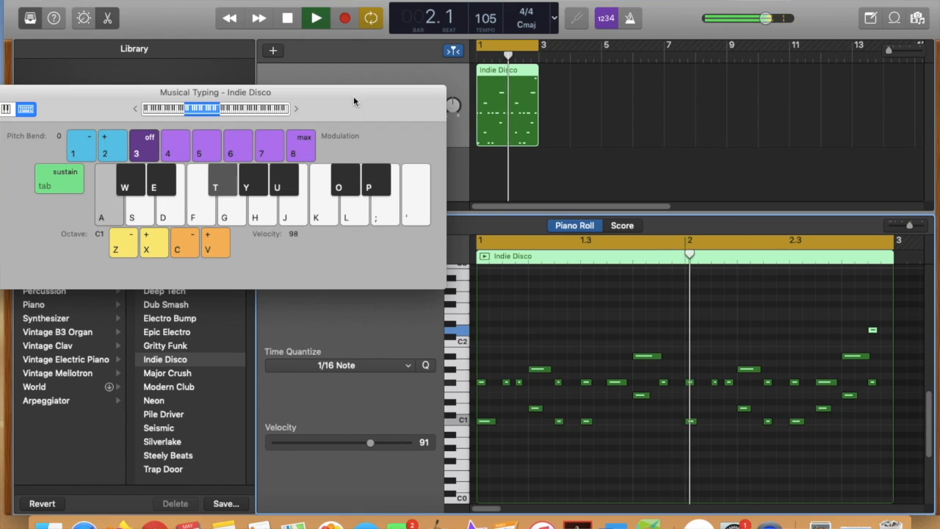
{"action": "left_click", "coordinate": [289, 23]}
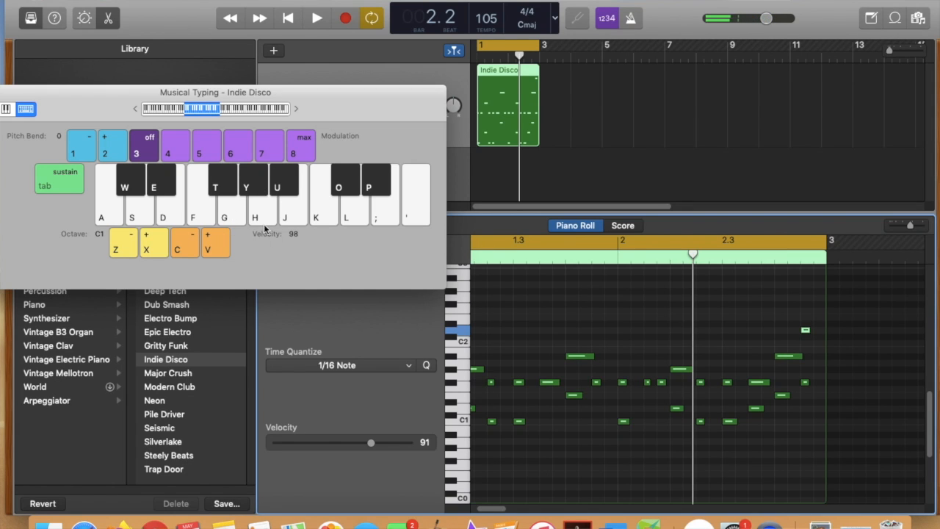
{"action": "left_click", "coordinate": [298, 212]}
{"action": "left_click", "coordinate": [323, 211]}
{"action": "left_click", "coordinate": [340, 190]}
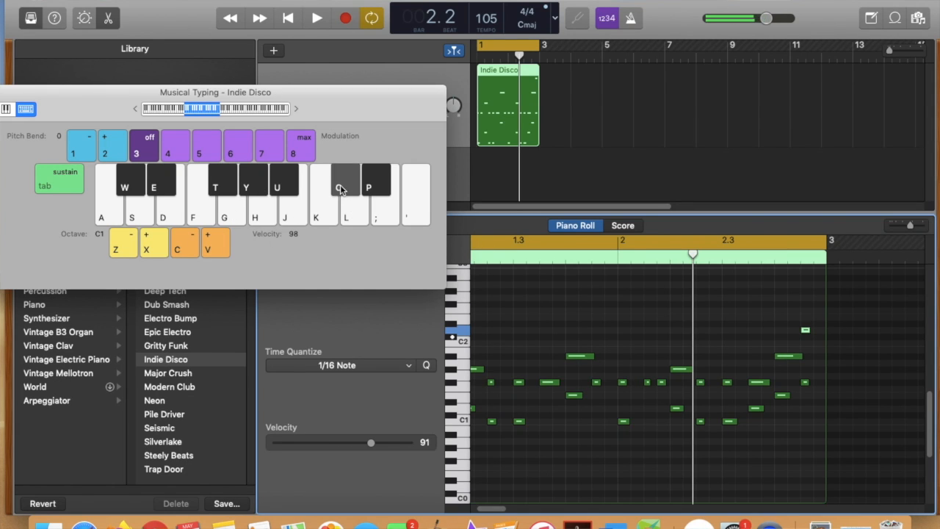
{"action": "left_click", "coordinate": [373, 188]}
{"action": "left_click", "coordinate": [372, 204]}
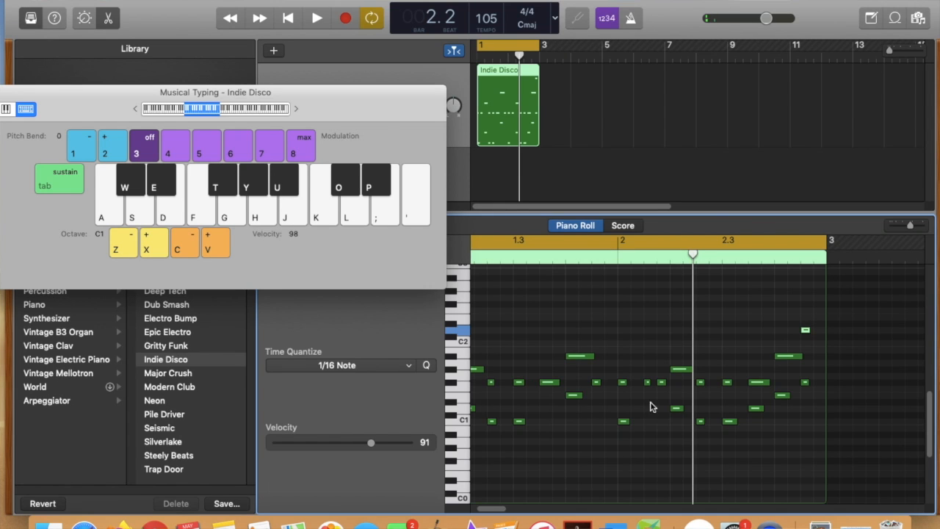
- Audition the C#2 sound, add a short C#2 note at the start of bar 1, and play the loop from bar 1
{"action": "scroll", "coordinate": [497, 508], "scroll_direction": "left", "scroll_amount": 3}
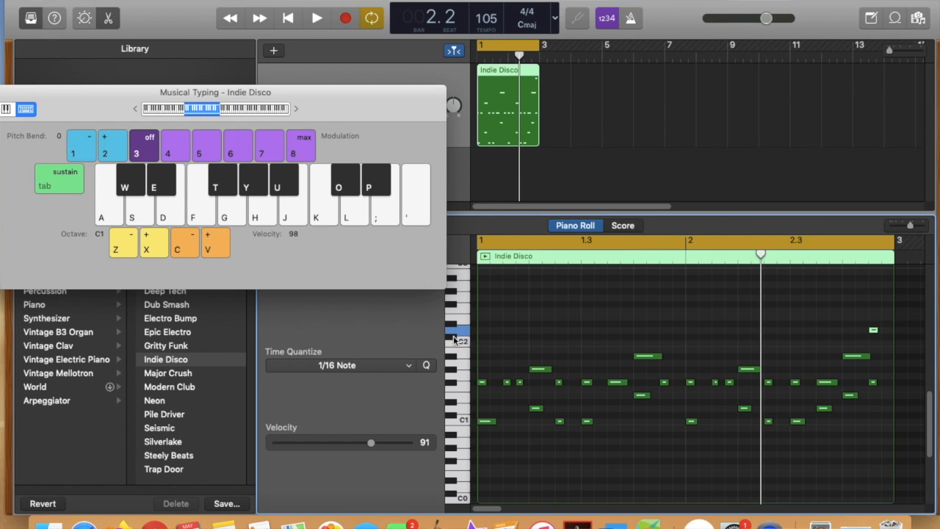
{"action": "left_click_drag", "start_coordinate": [453, 338], "coordinate": [461, 340]}
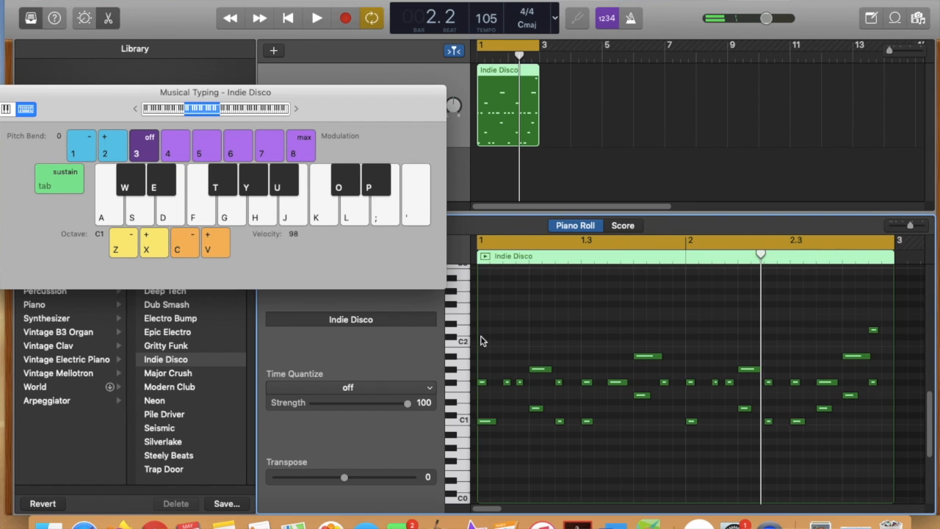
{"action": "right_click", "coordinate": [482, 340]}
{"action": "left_click", "coordinate": [491, 343]}
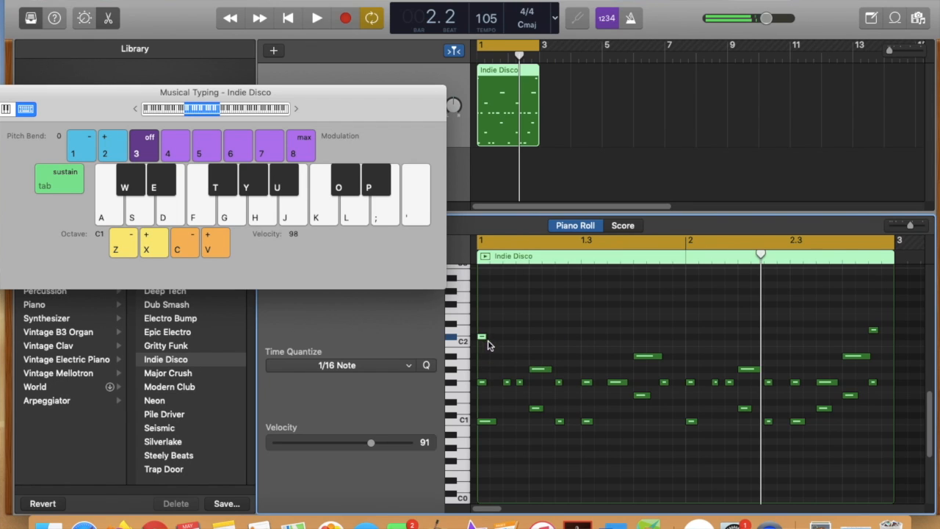
{"action": "left_click", "coordinate": [291, 20]}
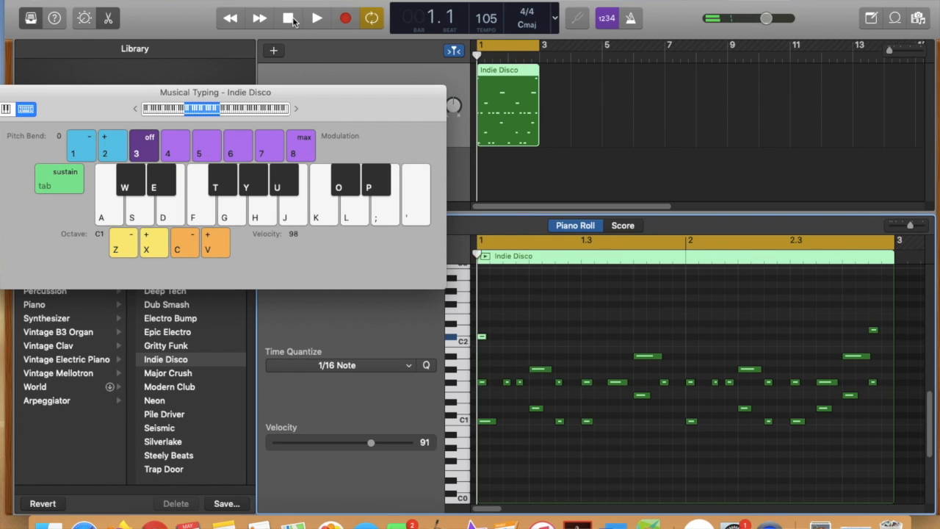
{"action": "left_click", "coordinate": [314, 20]}
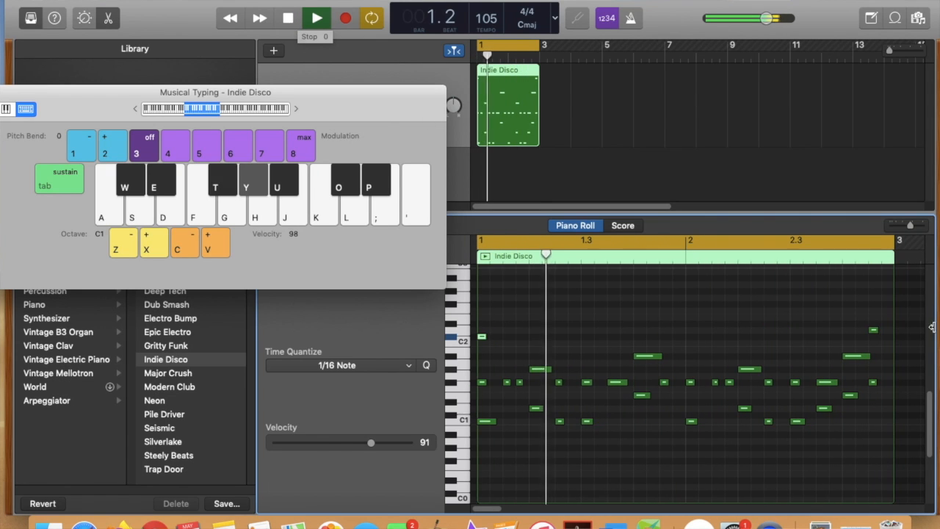
{"action": "left_click", "coordinate": [289, 19]}
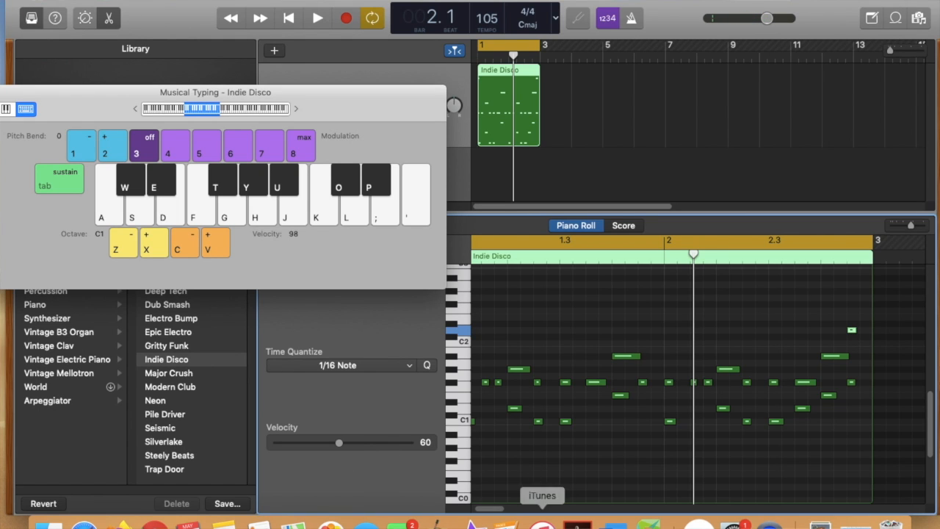
- Set the velocity of the D2 note to 60 and the C#2 note to 101, and replay the loop from bar 1
{"action": "left_click_drag", "start_coordinate": [496, 509], "coordinate": [478, 511]}
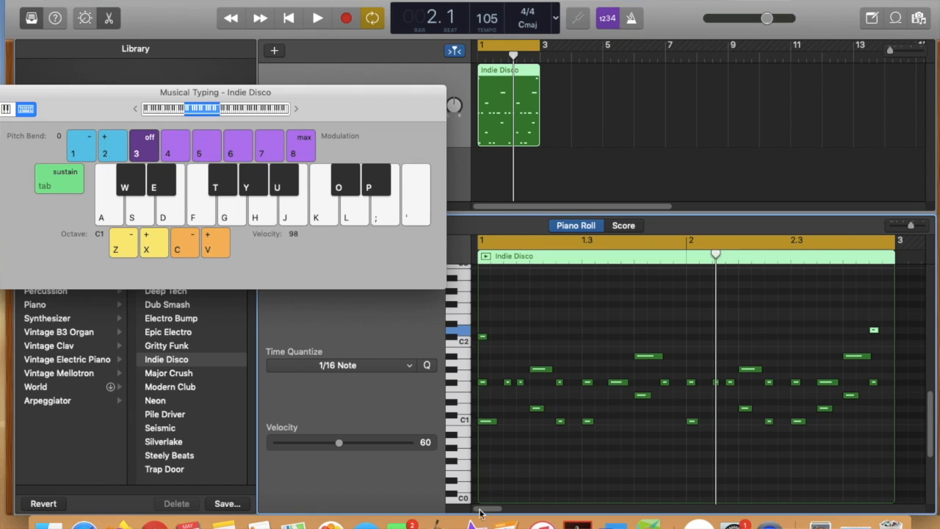
{"action": "left_click", "coordinate": [483, 337]}
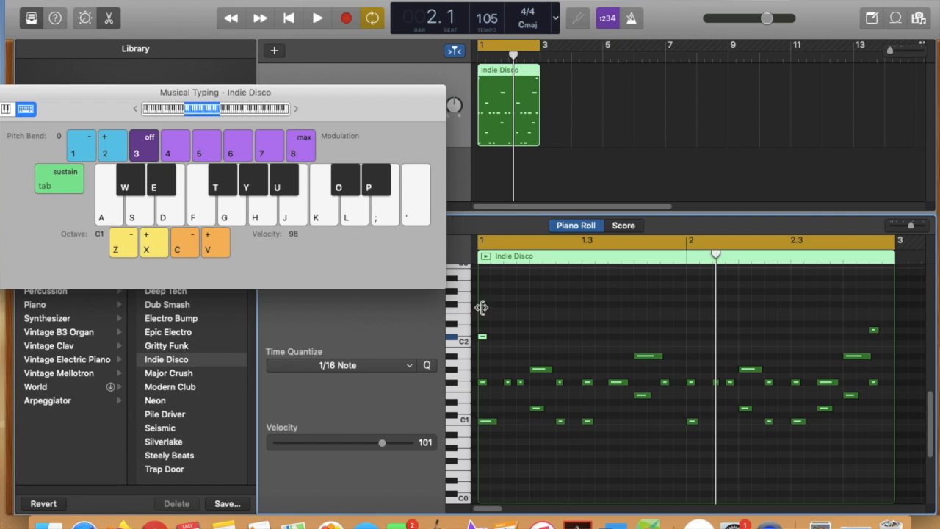
{"action": "left_click", "coordinate": [294, 22]}
{"action": "left_click", "coordinate": [317, 21]}
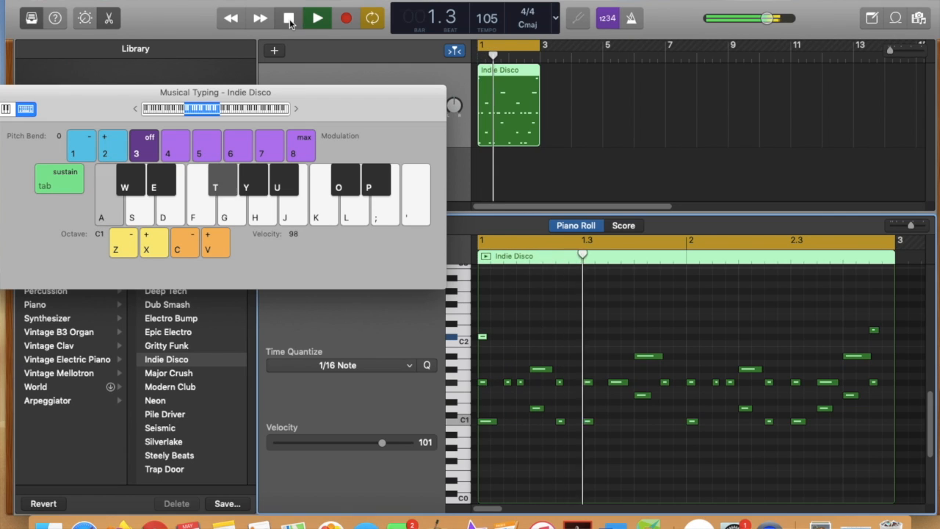
{"action": "left_click", "coordinate": [290, 22]}
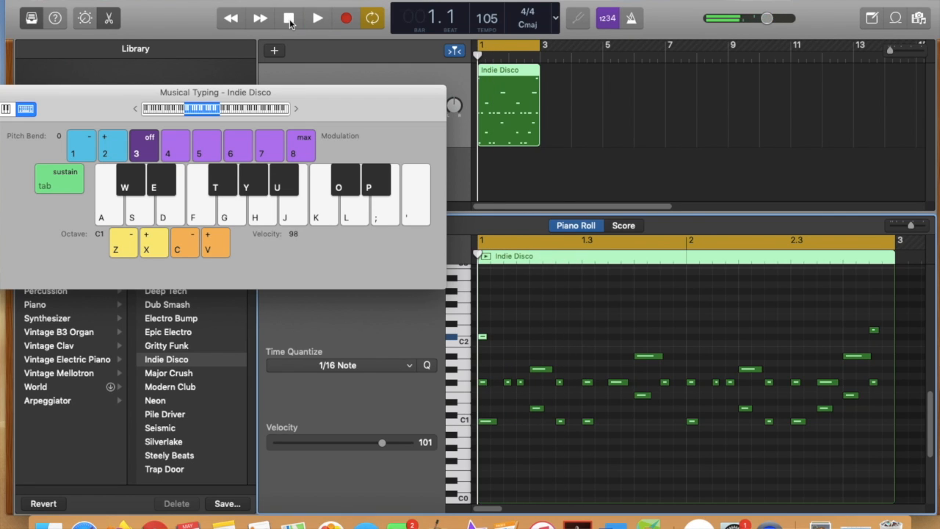